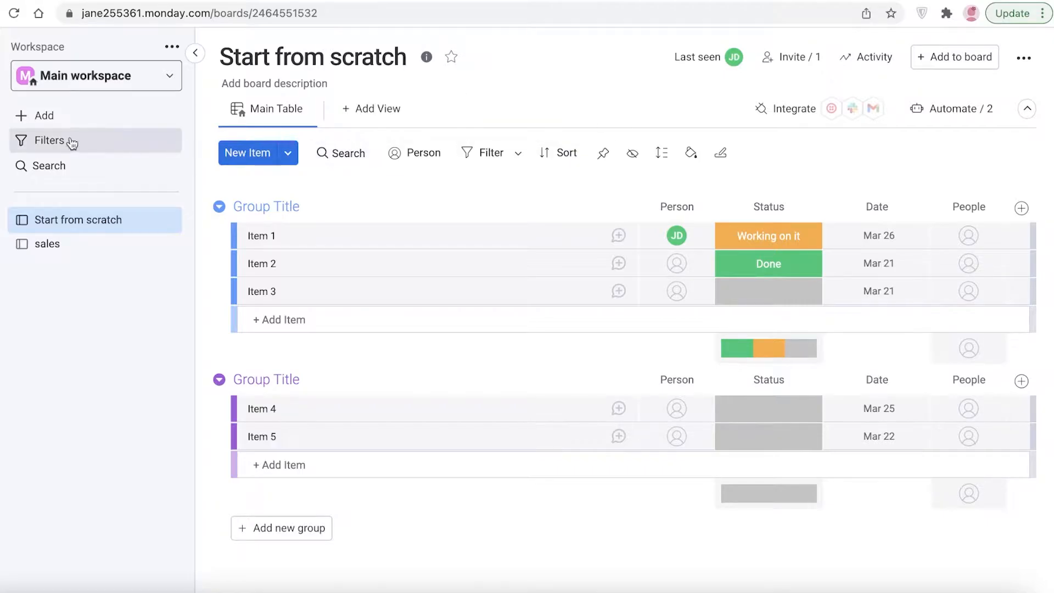
View the automations set up on the Start from scratch board and return to the board.
click(969, 109)
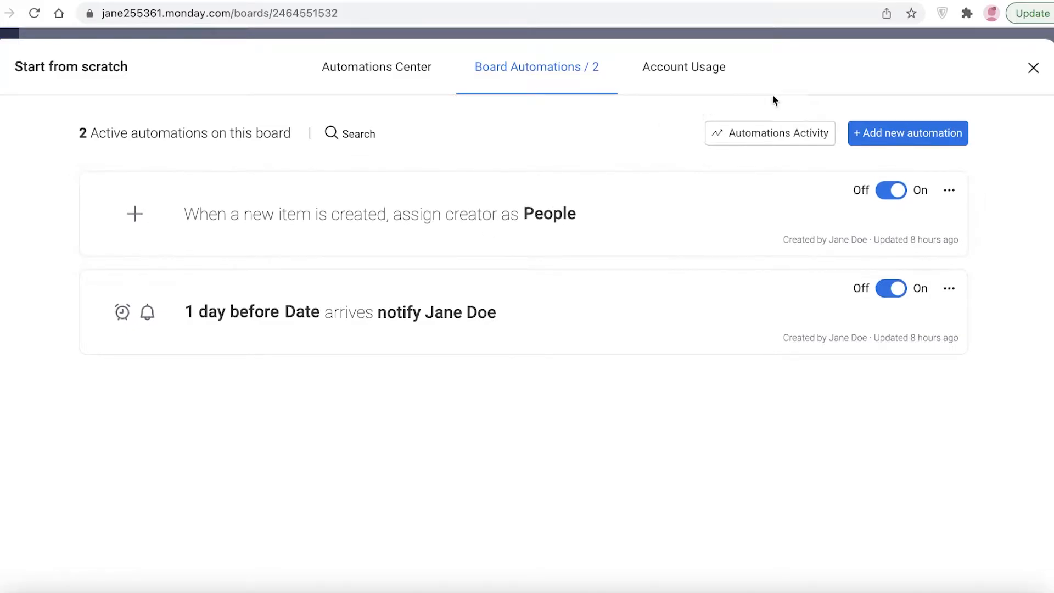
click(1032, 67)
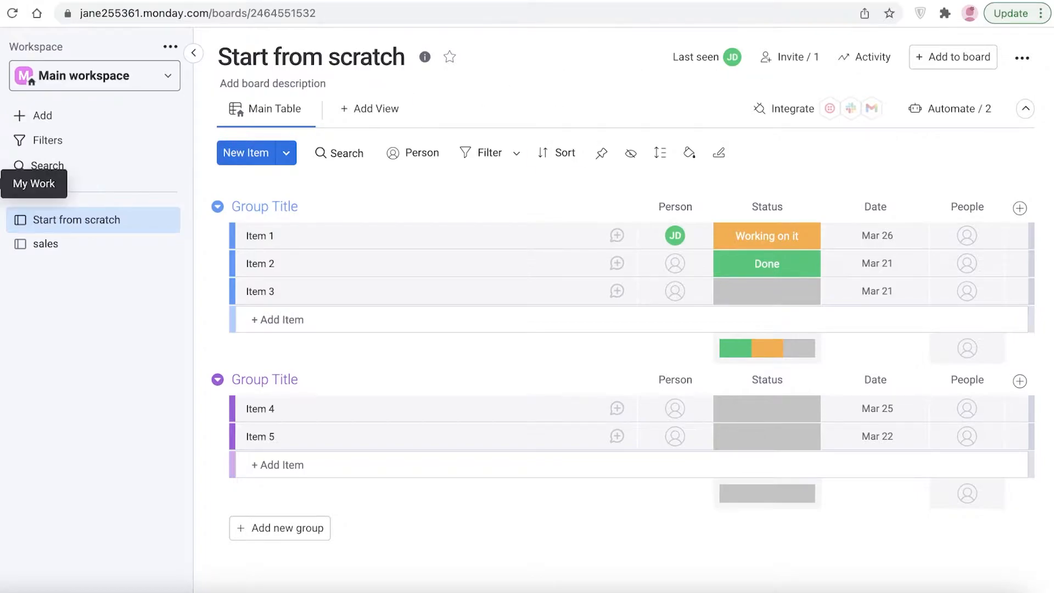
click(44, 115)
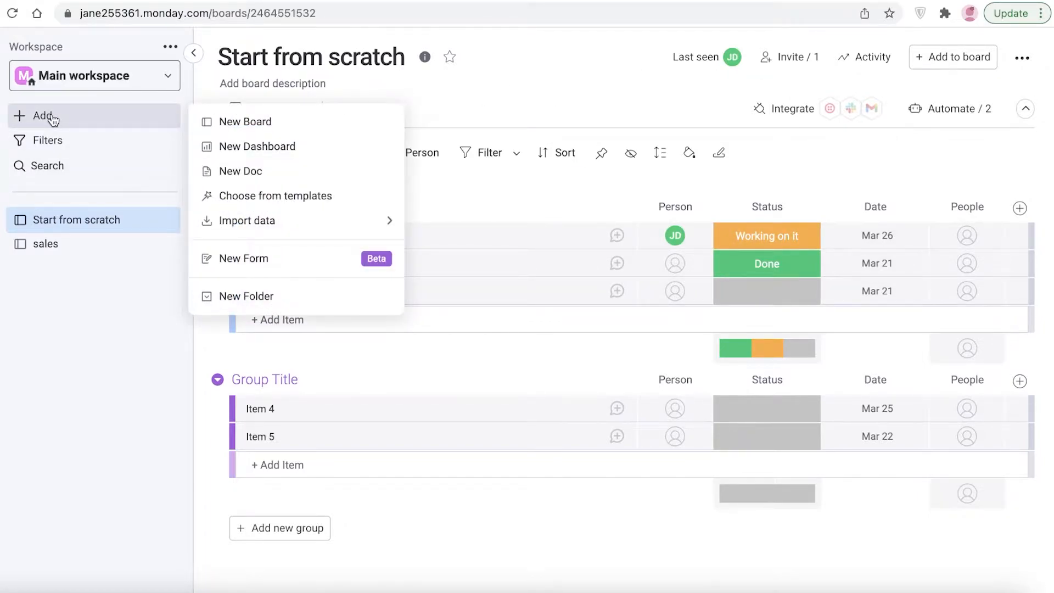
click(236, 123)
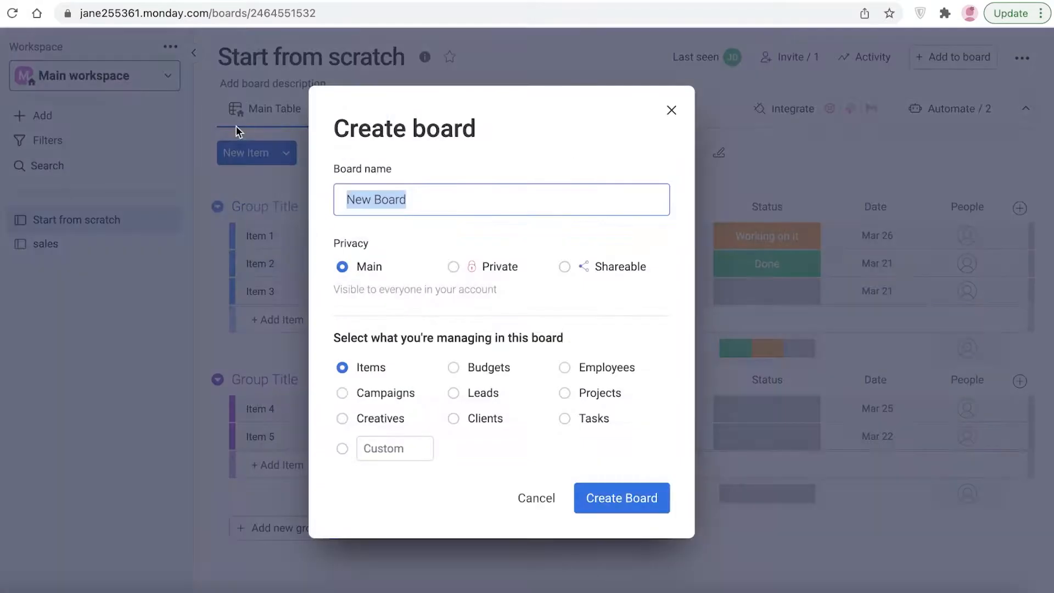
click(670, 109)
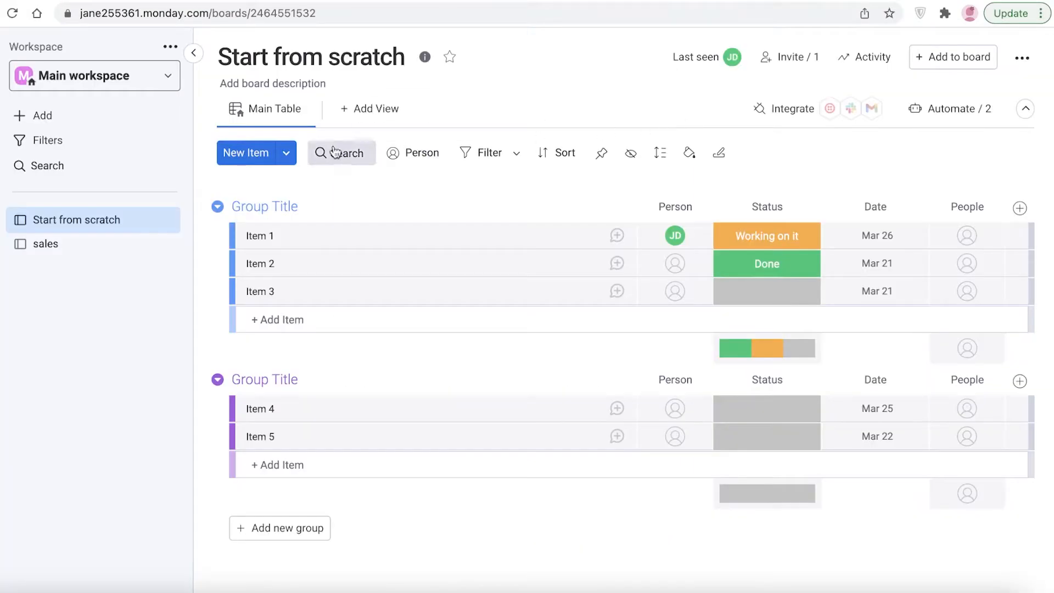
Go to the Main workspace and open its sales board.
click(39, 78)
click(79, 207)
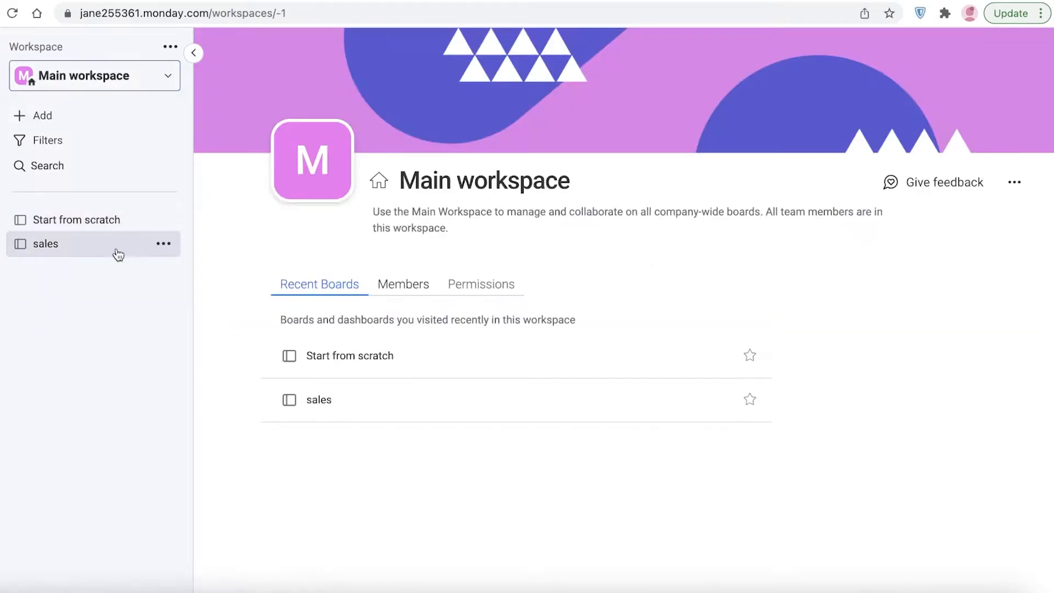
click(126, 252)
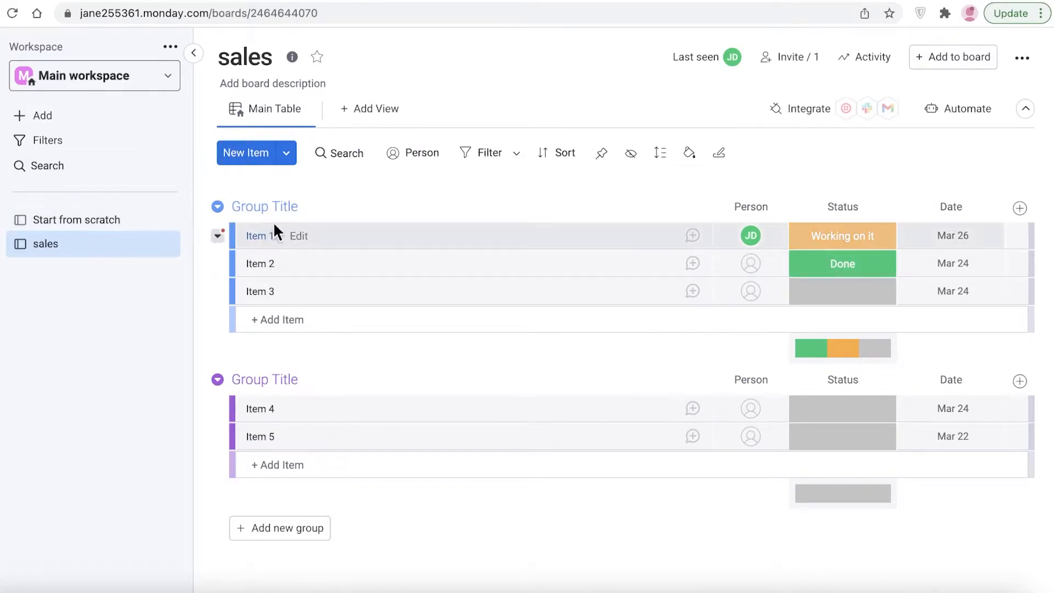
Rename the sales board's first group to "ideas" and its second group to "current plans".
click(269, 206)
key(super+a)
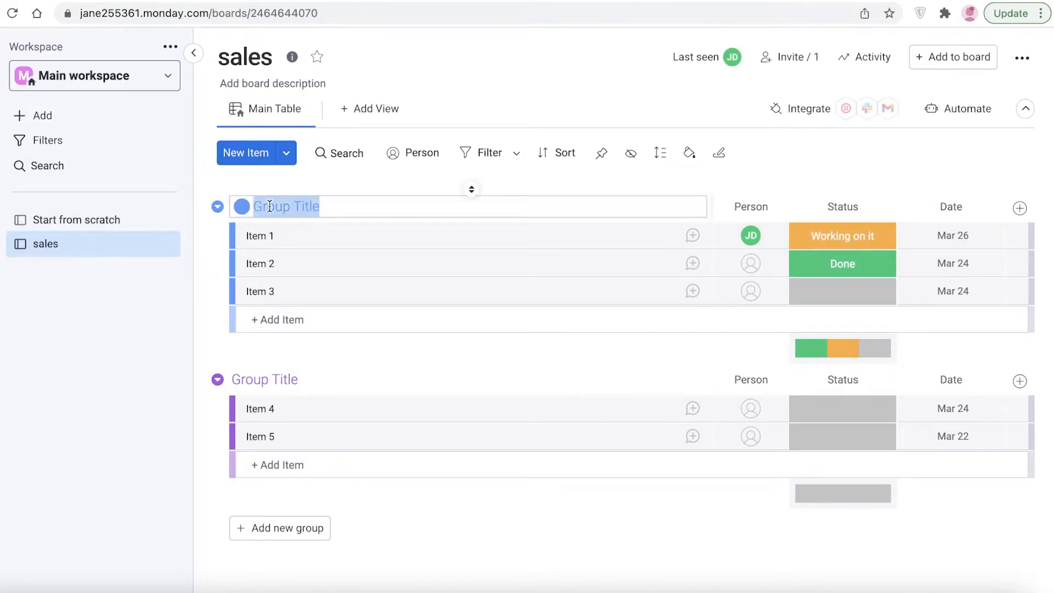
text(dieas)
key(Return)
triple_click(266, 379)
key(BackSpace)
text(current plans)
key(Return)
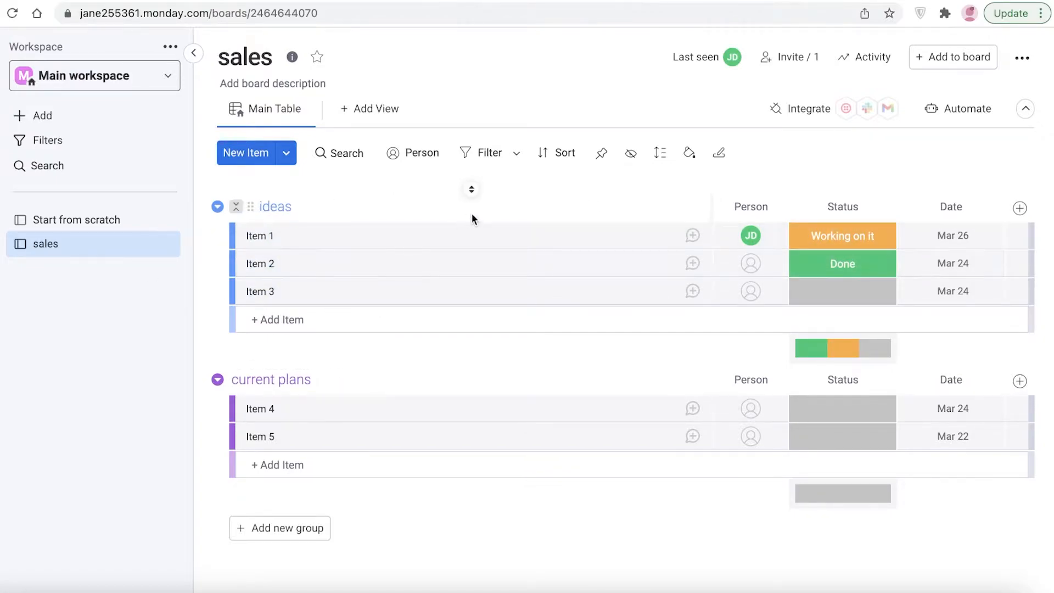
Browse the sales board's automation templates by category, including Basic, Featured, Notifications, Item Creation and Custom.
click(951, 112)
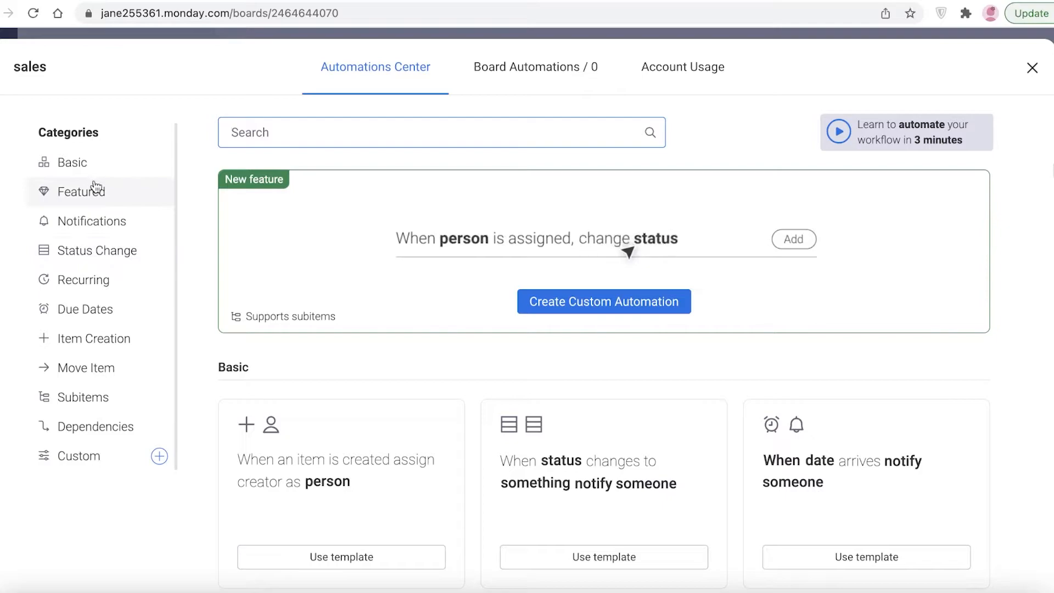
click(94, 164)
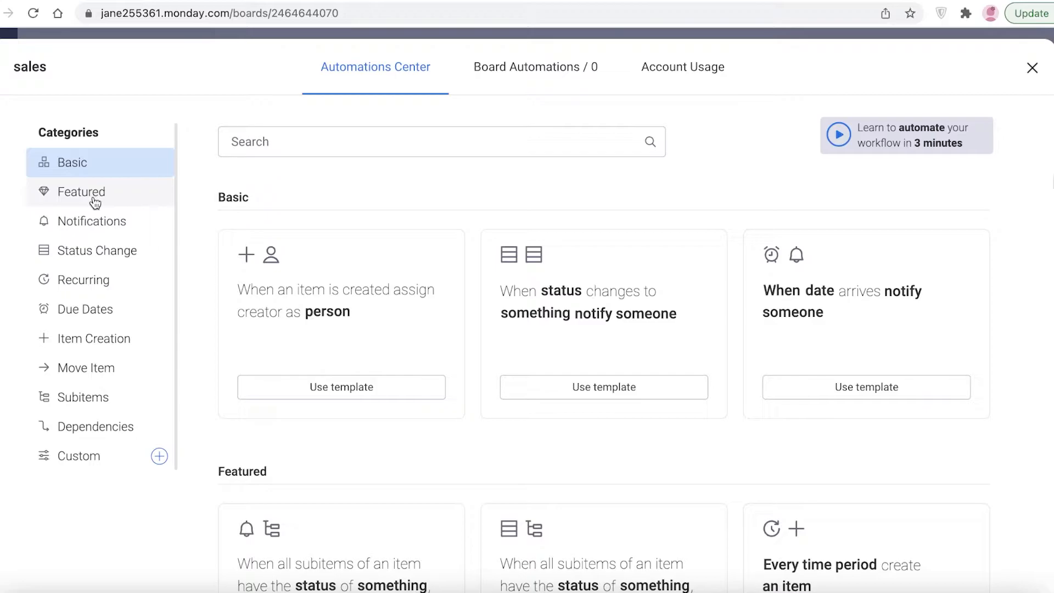
click(95, 203)
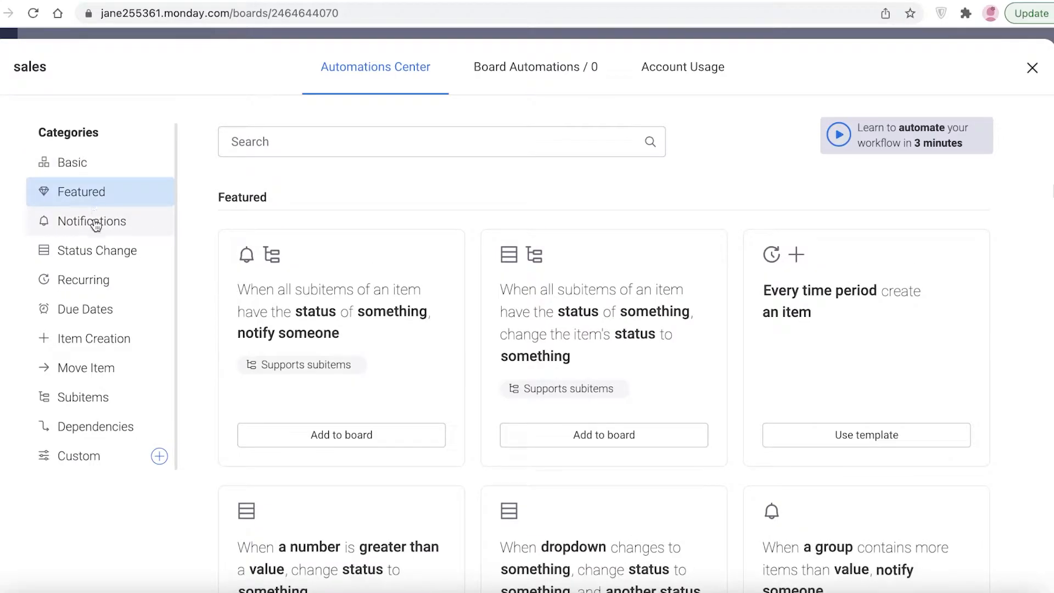
click(94, 225)
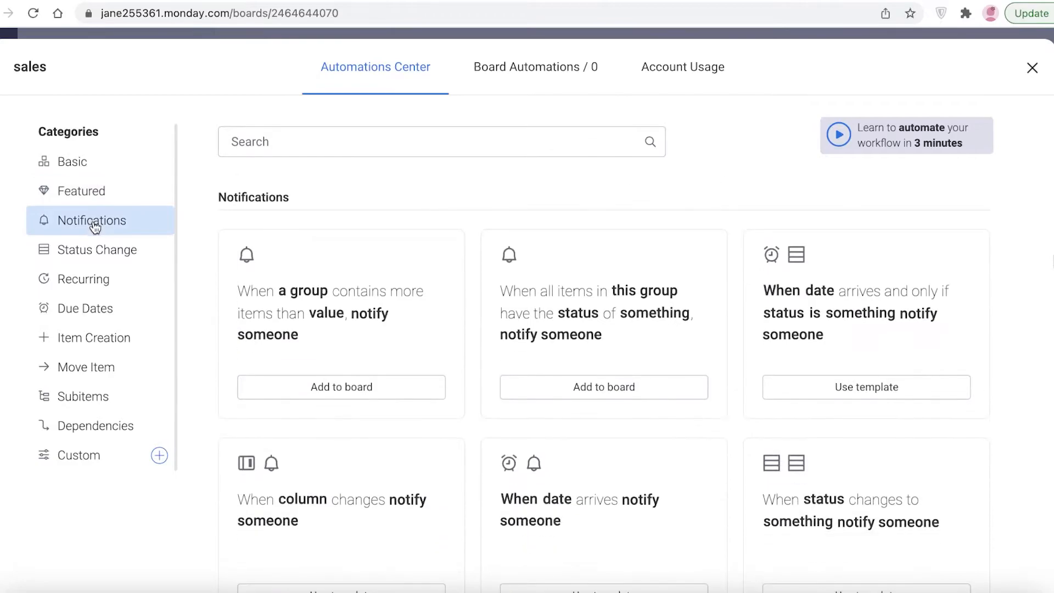
click(98, 250)
click(66, 308)
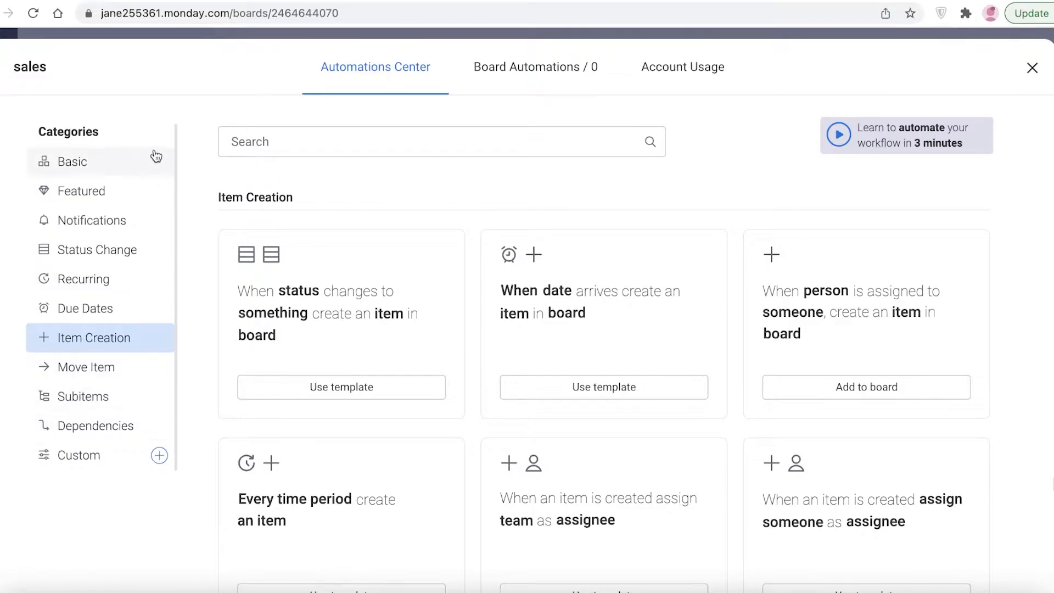
click(120, 171)
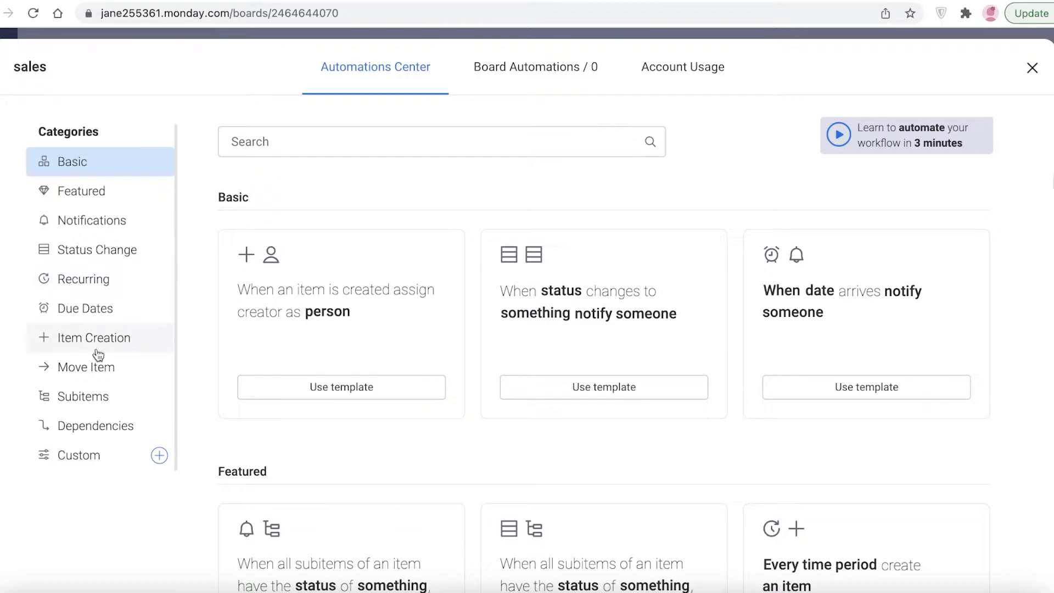
click(73, 461)
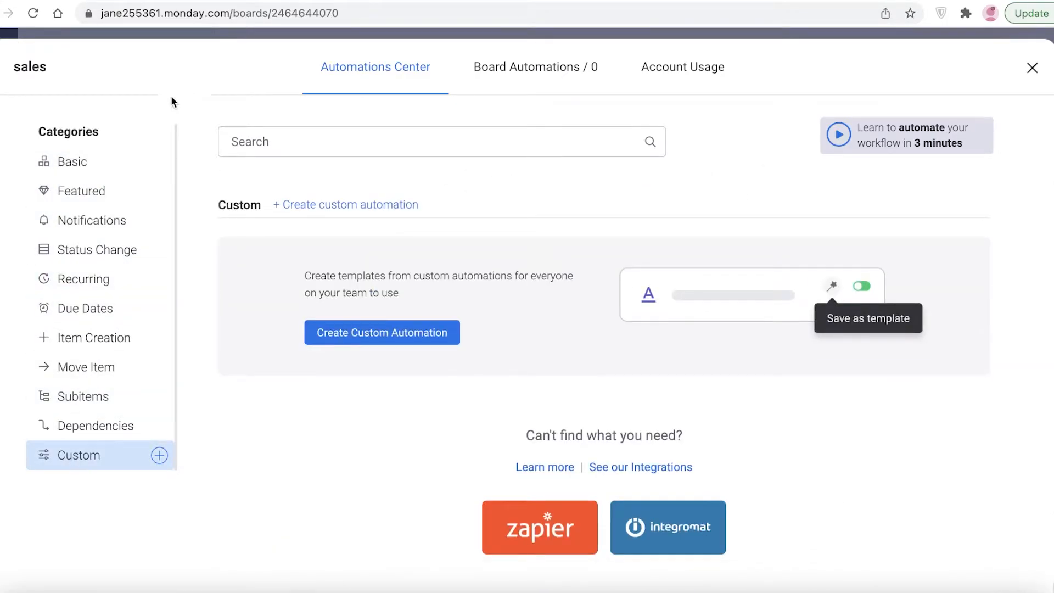
click(88, 162)
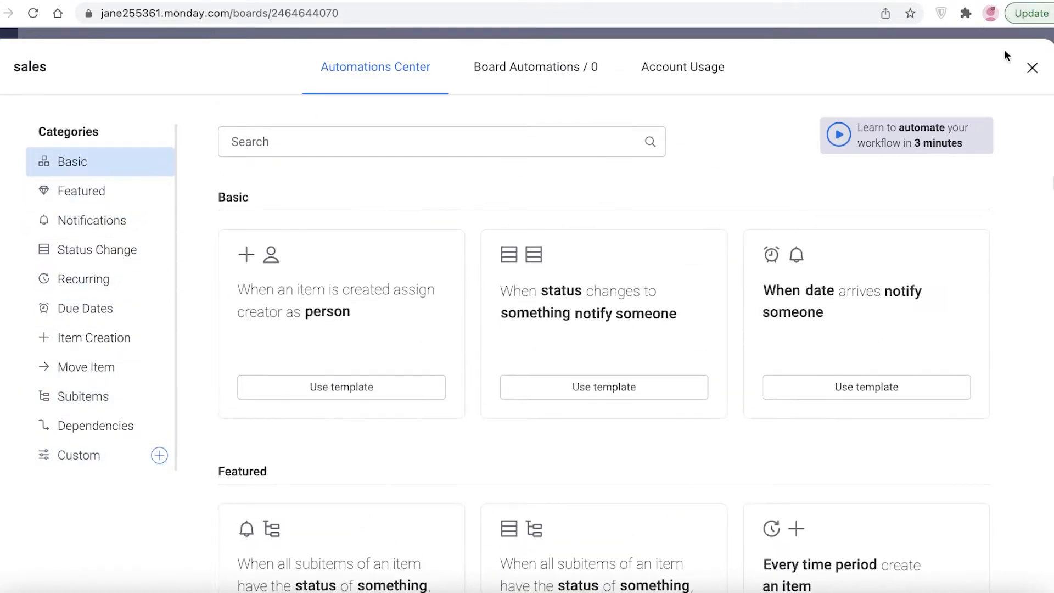
scroll(631, 182, down, 1)
scroll(678, 188, up, 3)
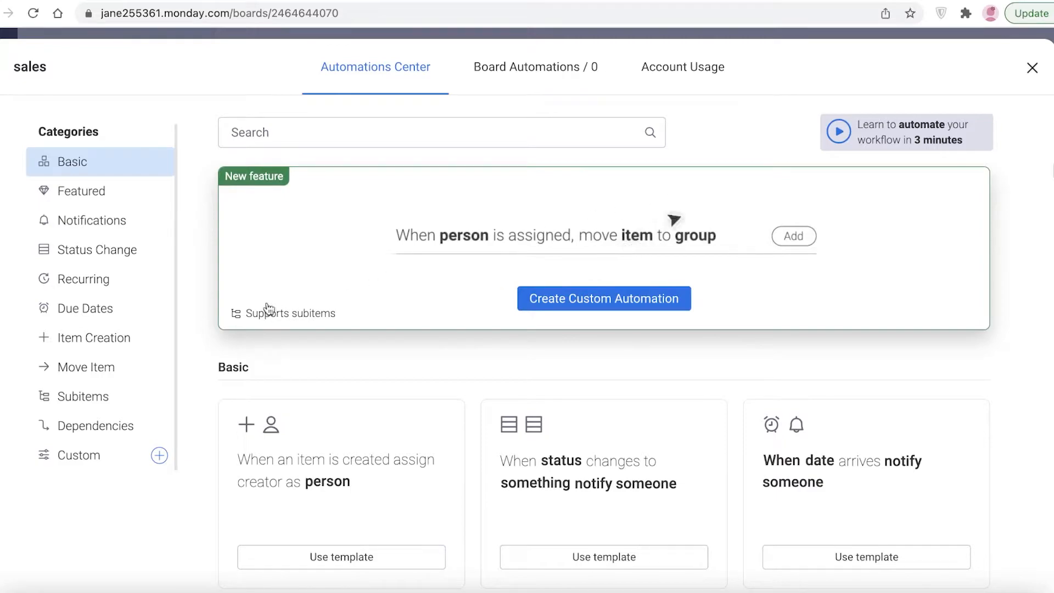
scroll(296, 229, down, 3)
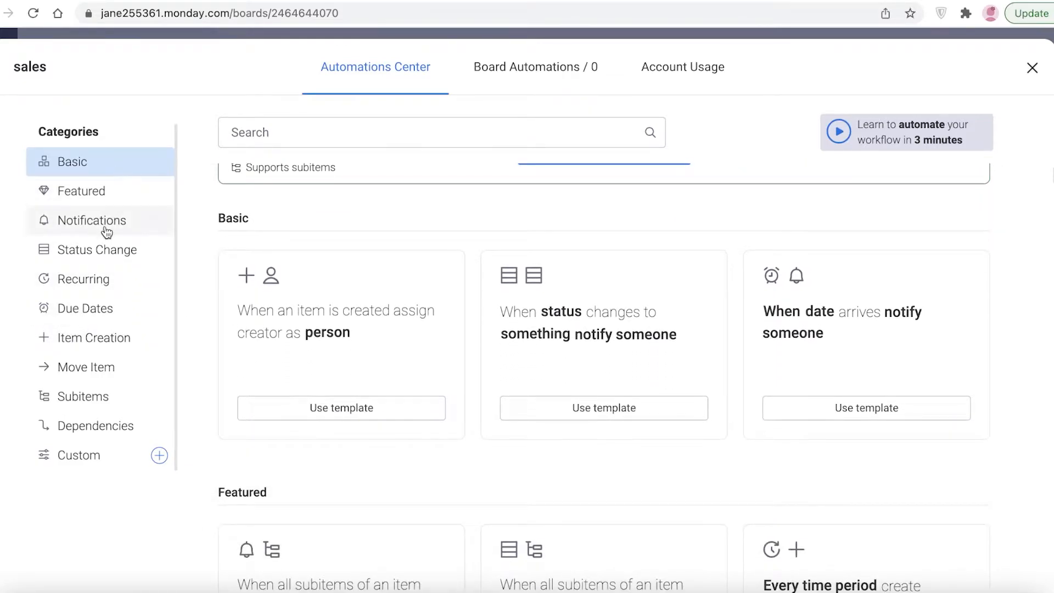
Use the Notifications template for status changes and set its trigger to Status changing to Stuck.
click(85, 221)
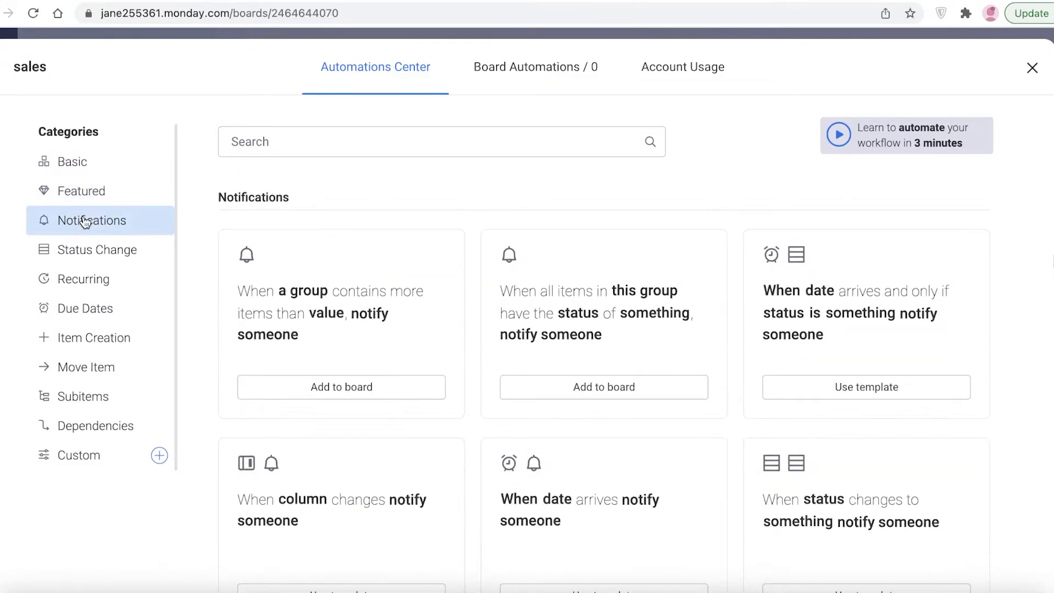
scroll(780, 263, down, 3)
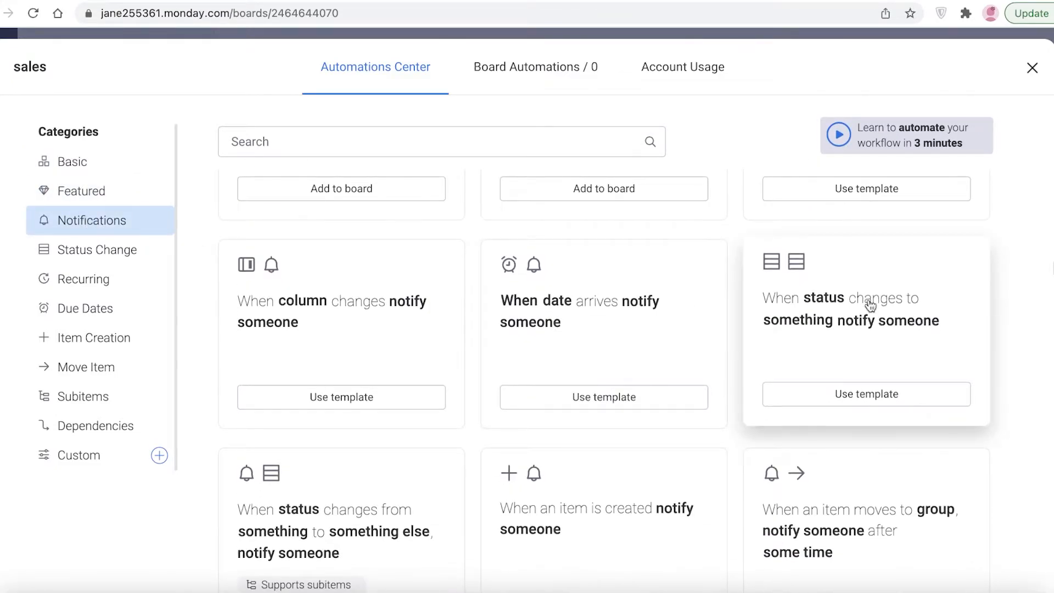
scroll(840, 313, down, 1)
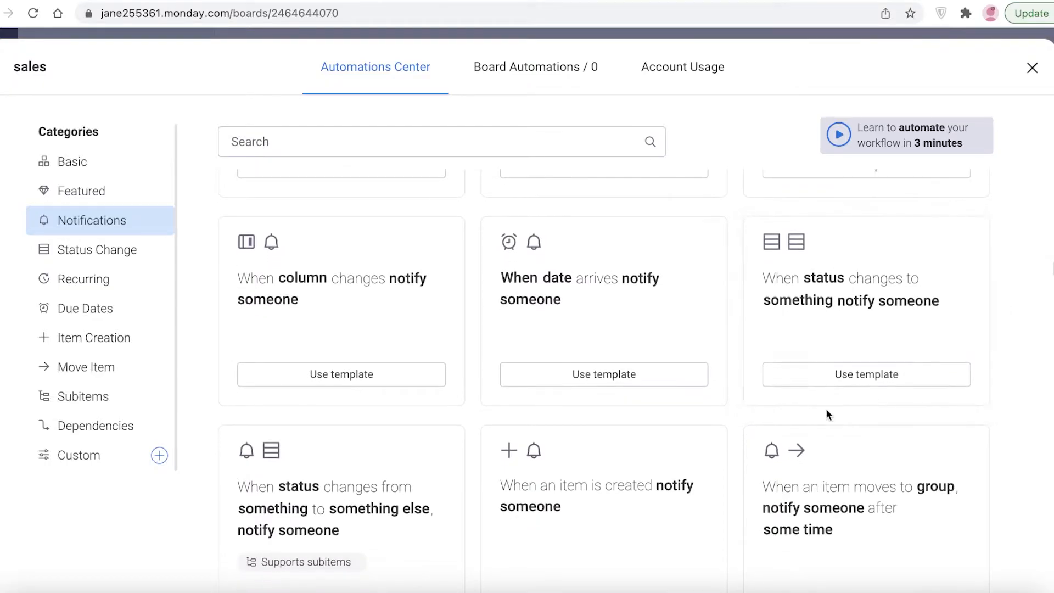
click(839, 379)
click(310, 176)
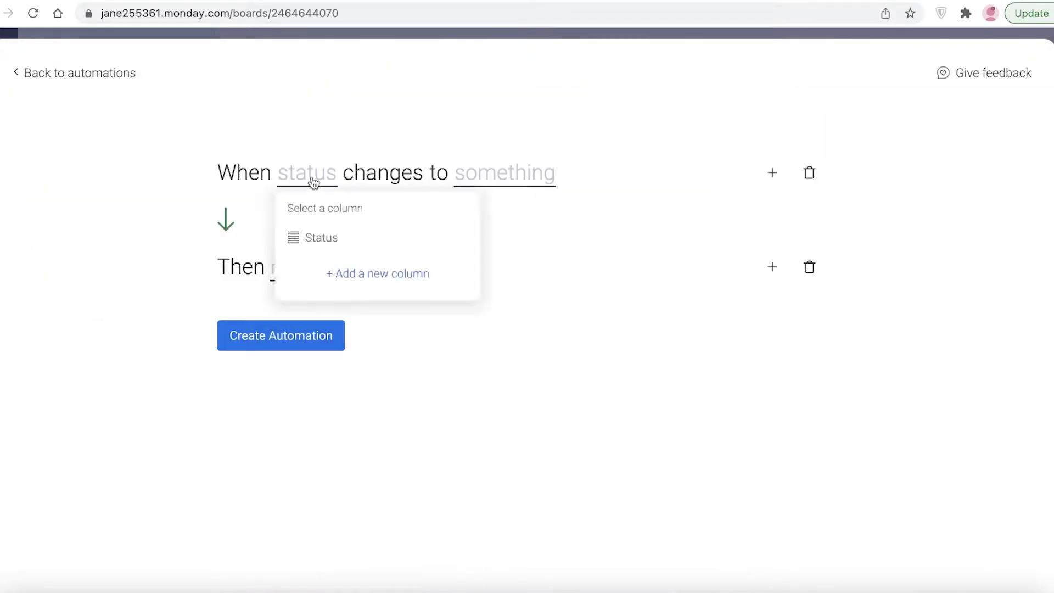
click(319, 235)
click(494, 171)
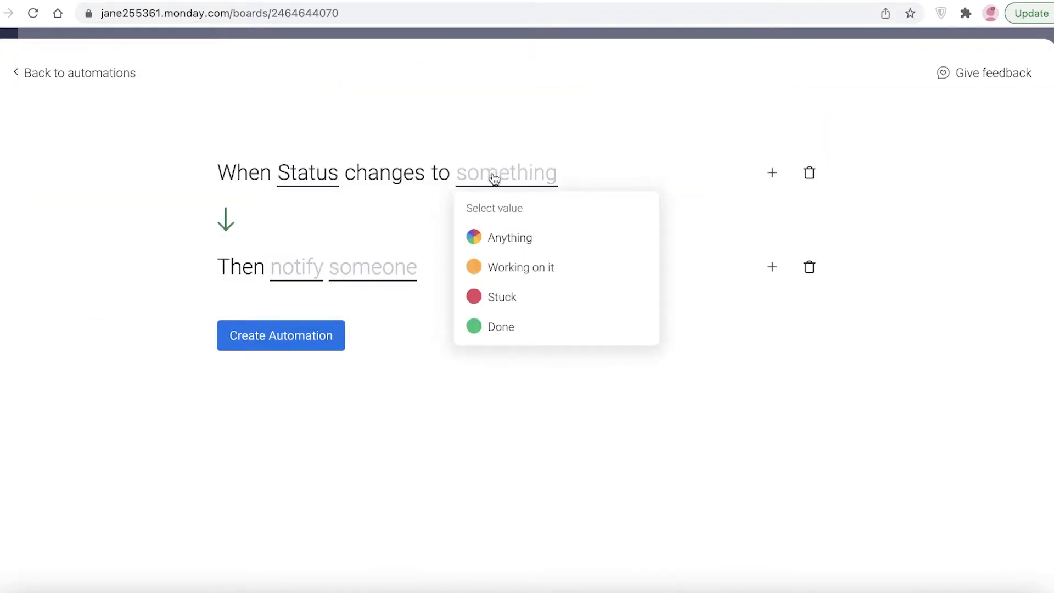
click(509, 293)
Put the Person field in the notification message, choose Me as the recipient and create the automation.
click(285, 273)
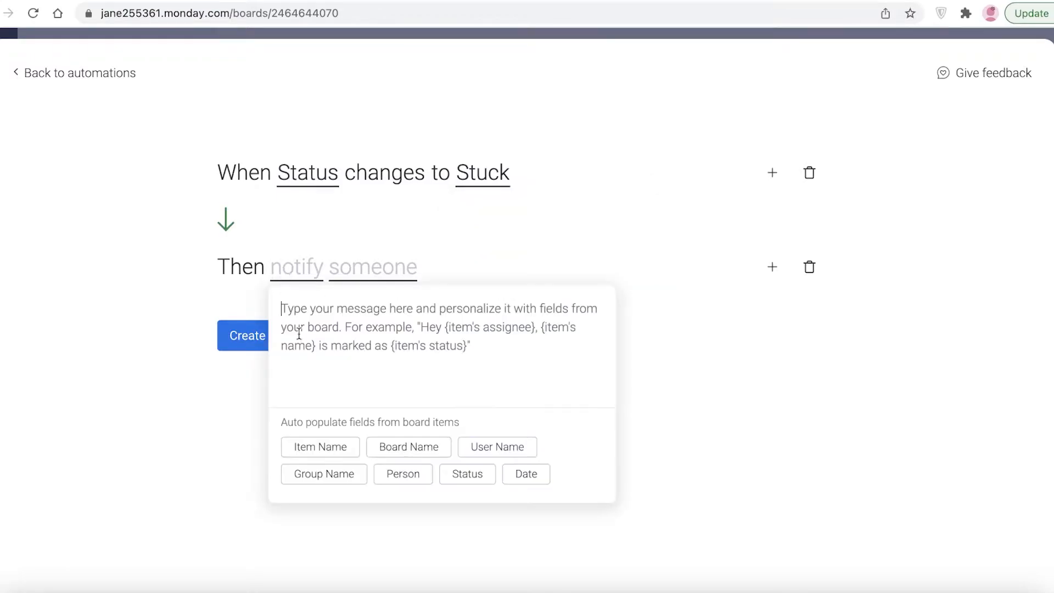
click(426, 475)
click(395, 270)
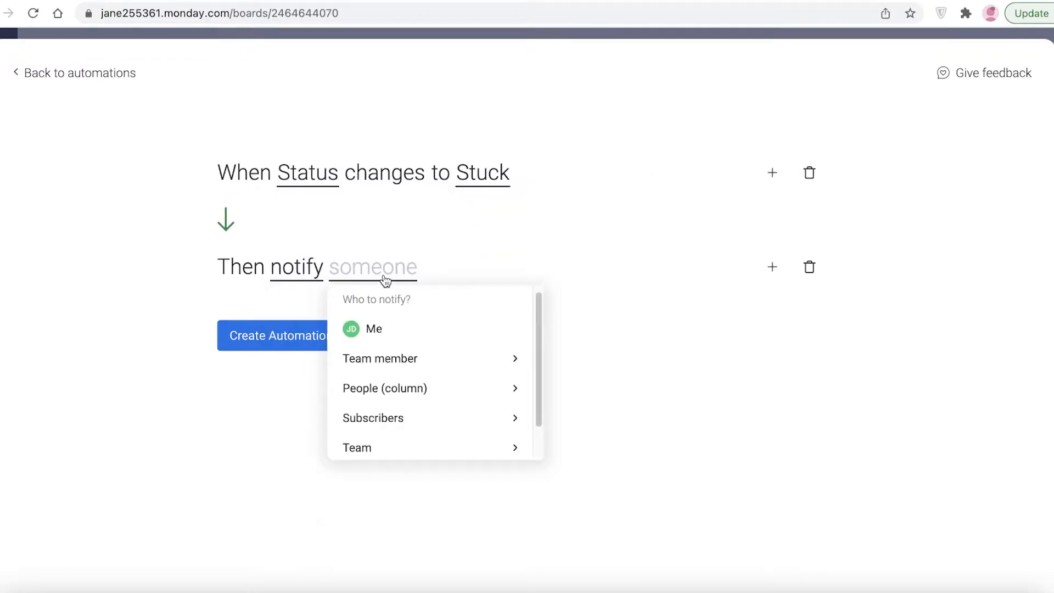
click(398, 332)
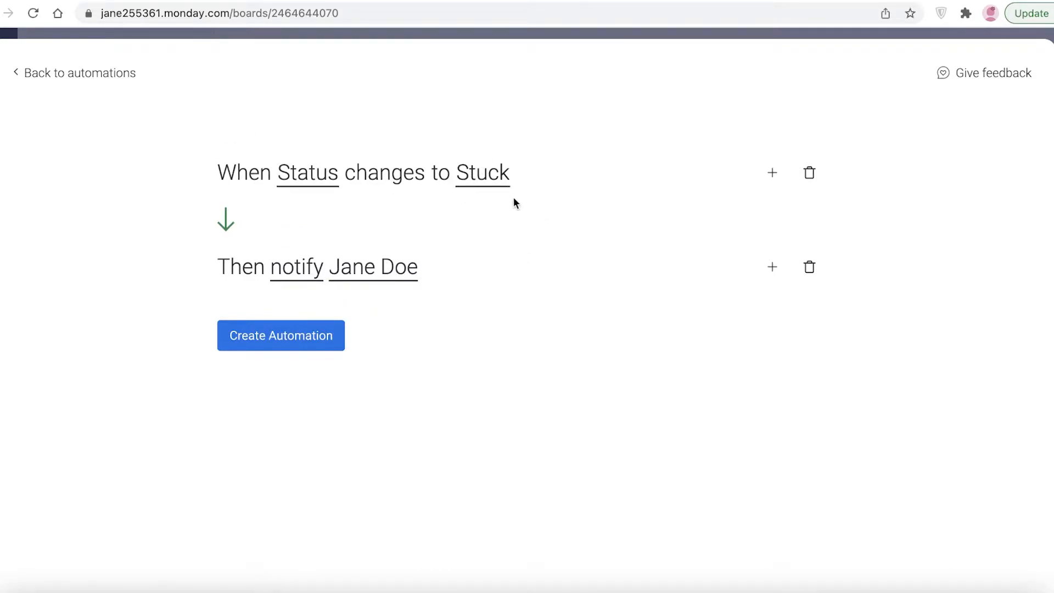
click(246, 338)
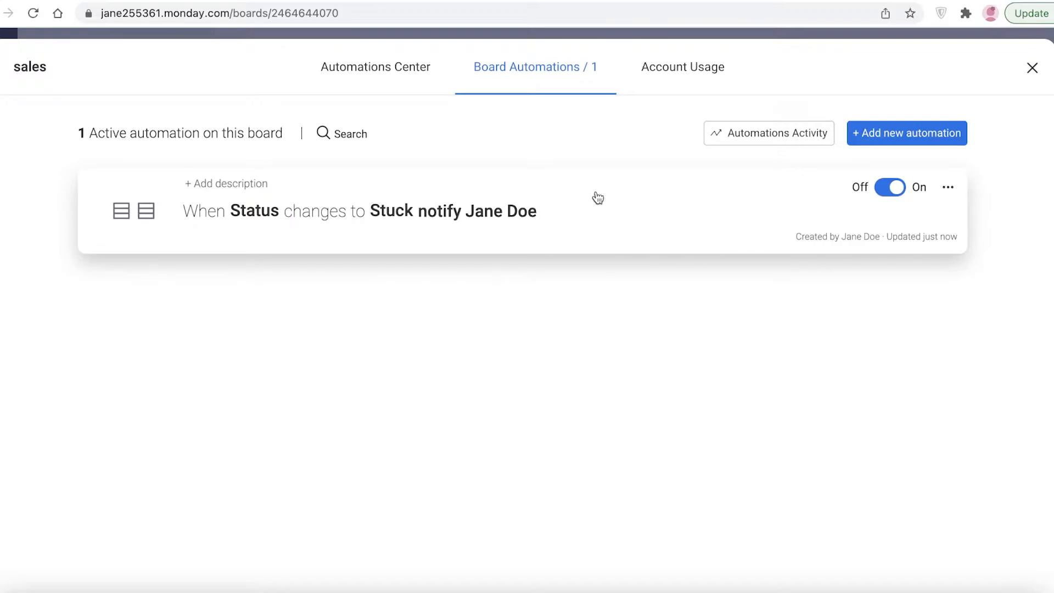
Switch the Stuck status notification automation off and back on.
click(892, 188)
click(892, 188)
click(881, 185)
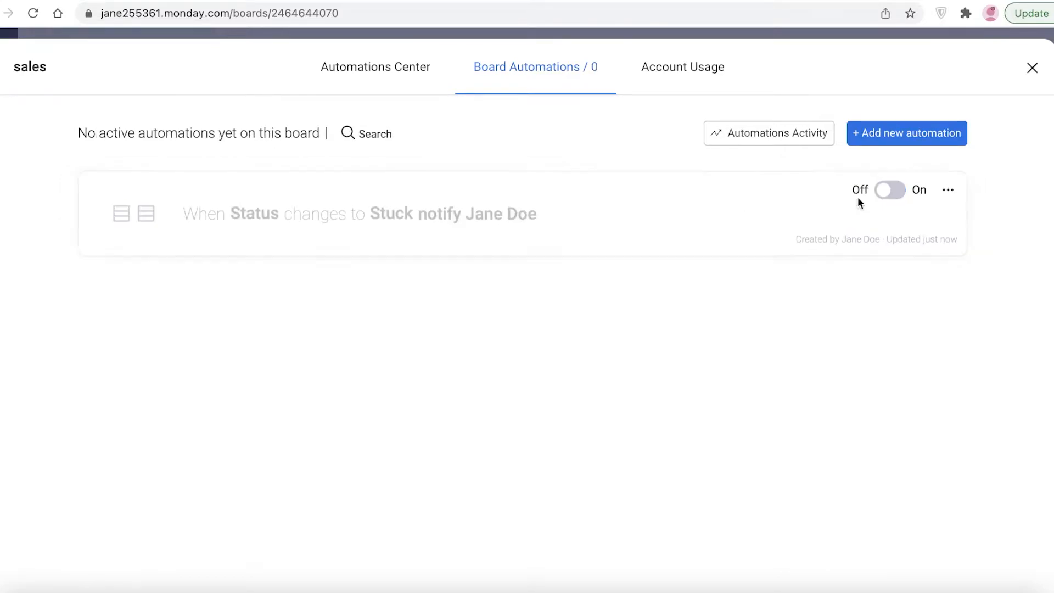
click(897, 190)
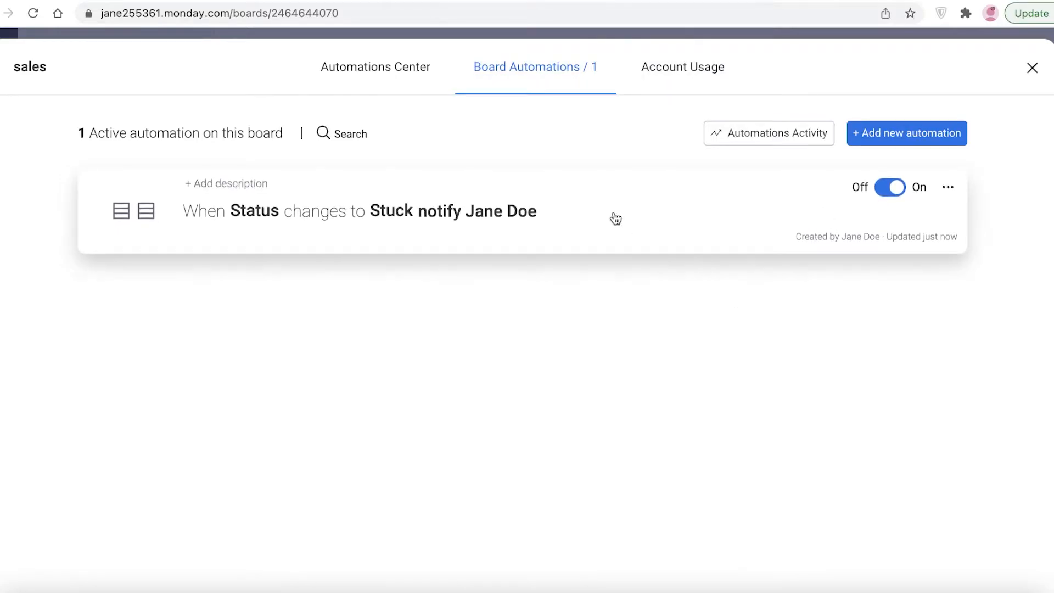
Use the Recurring template that creates an item every time period and set its period to Monthly.
click(431, 81)
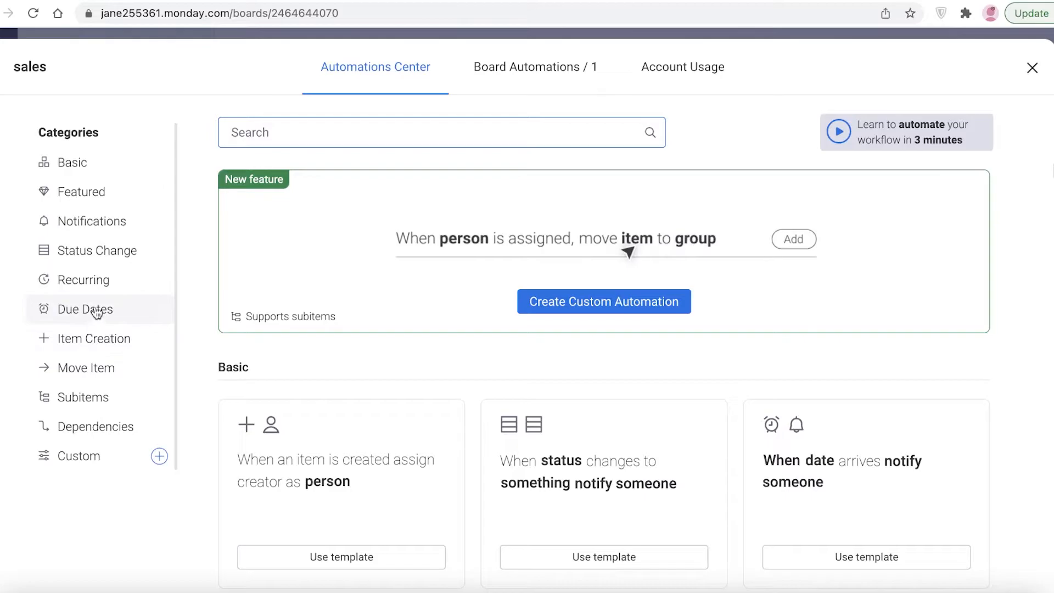
click(92, 278)
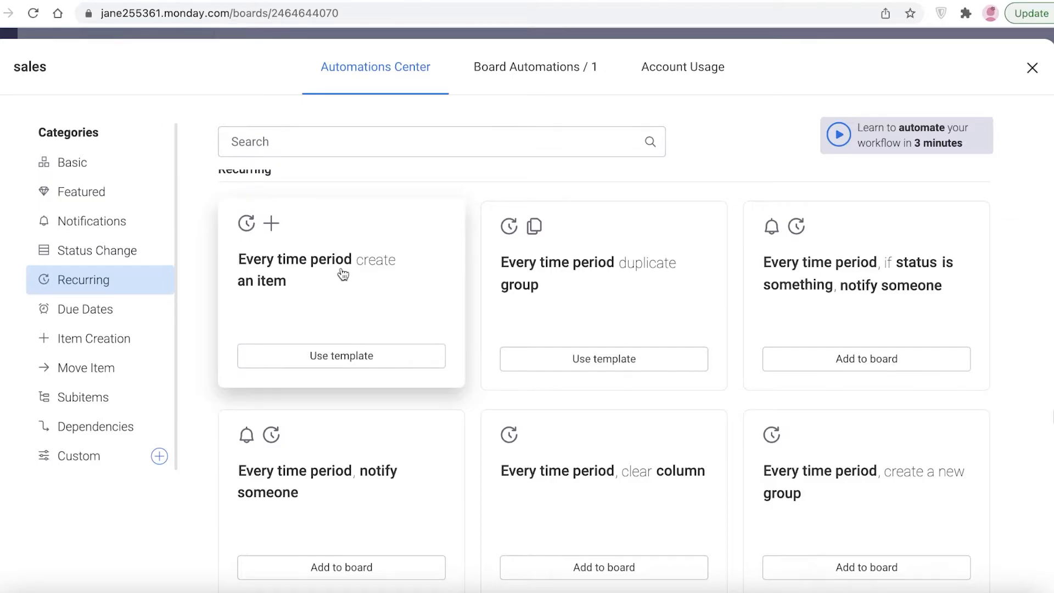
click(307, 358)
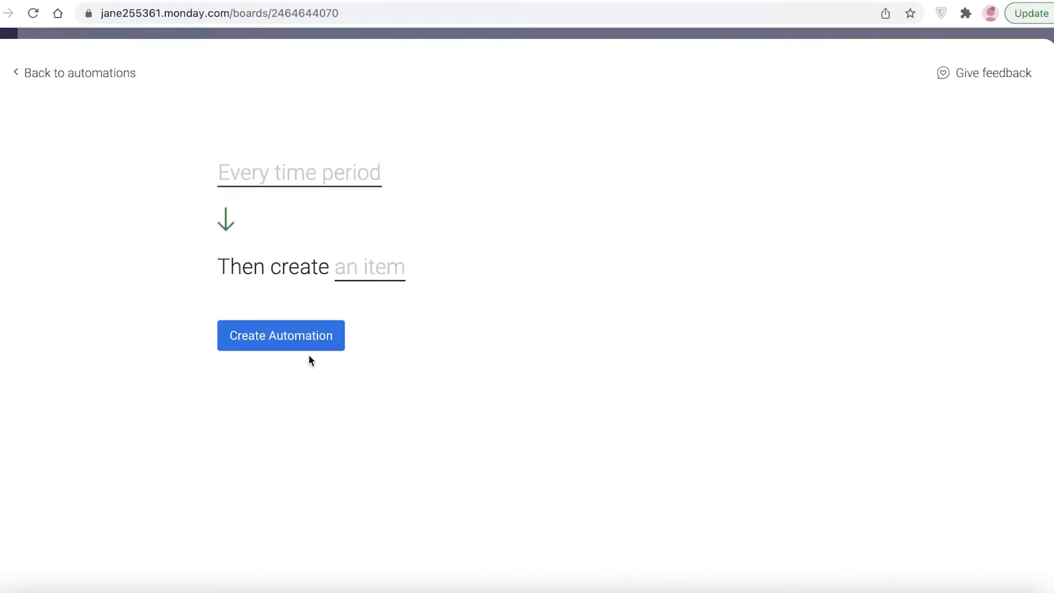
click(324, 184)
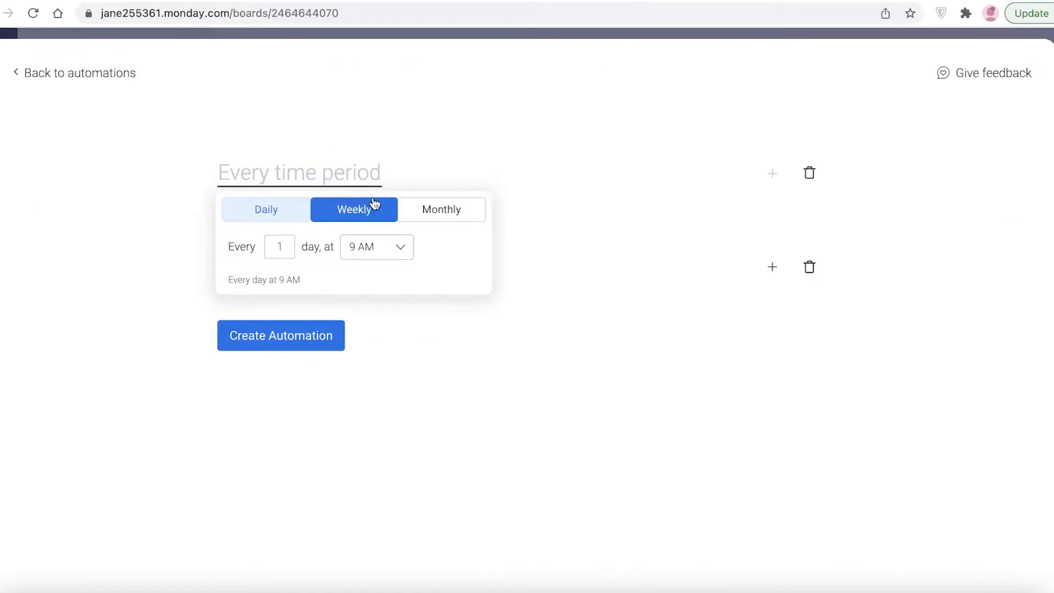
click(389, 212)
click(442, 210)
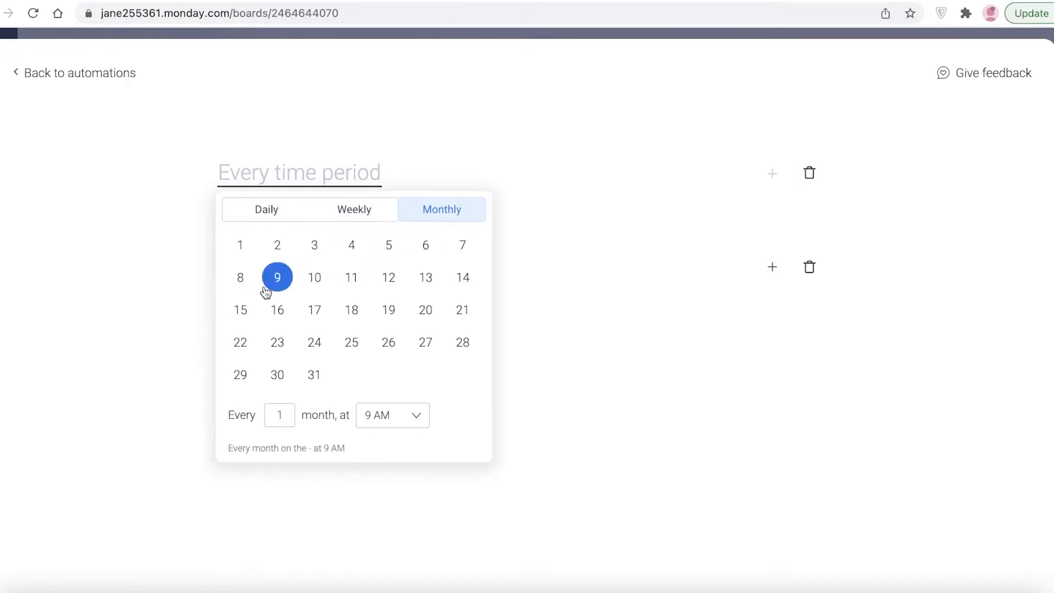
click(388, 310)
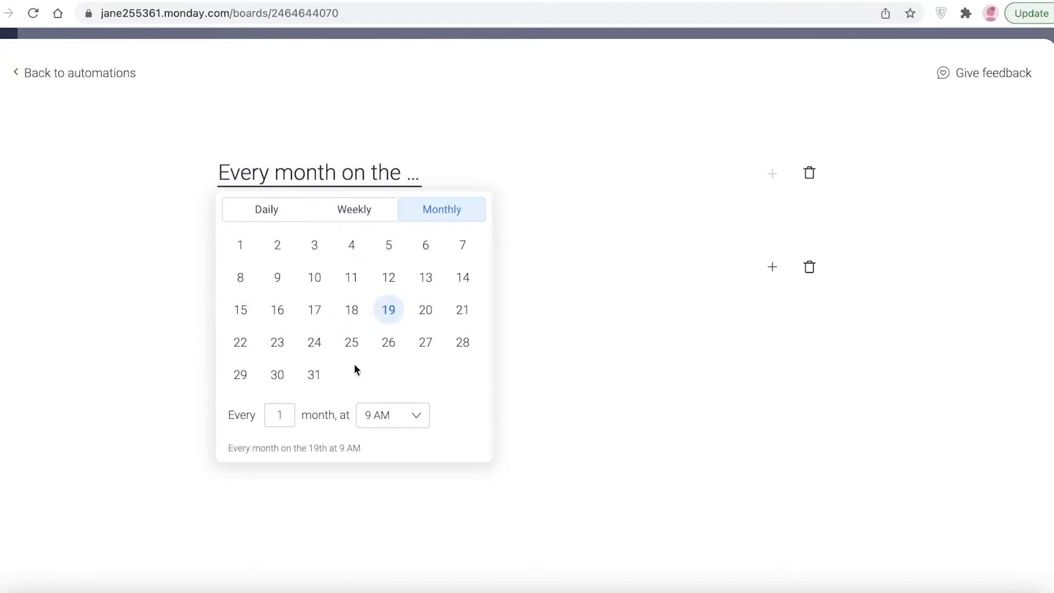
click(464, 280)
click(243, 319)
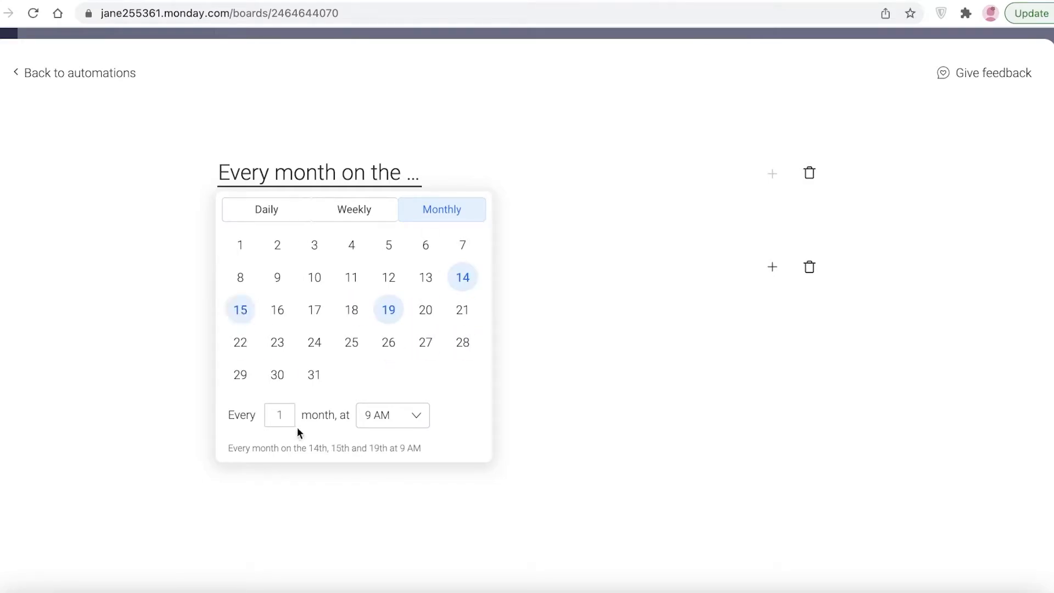
click(388, 310)
click(463, 277)
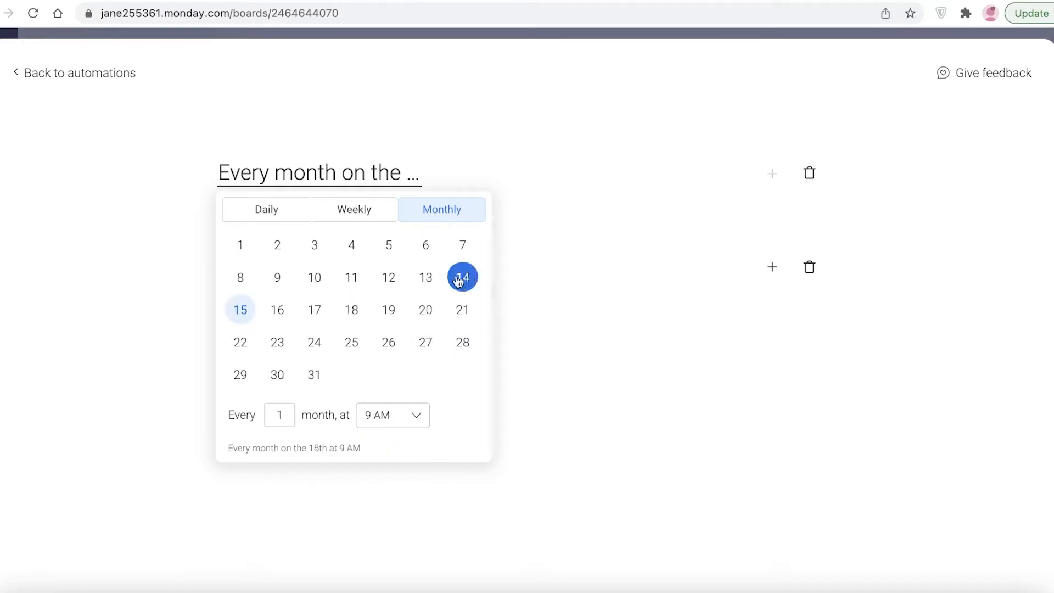
click(366, 215)
click(429, 214)
Set the monthly trigger to run on the 8th, 21st and 29th only.
click(243, 280)
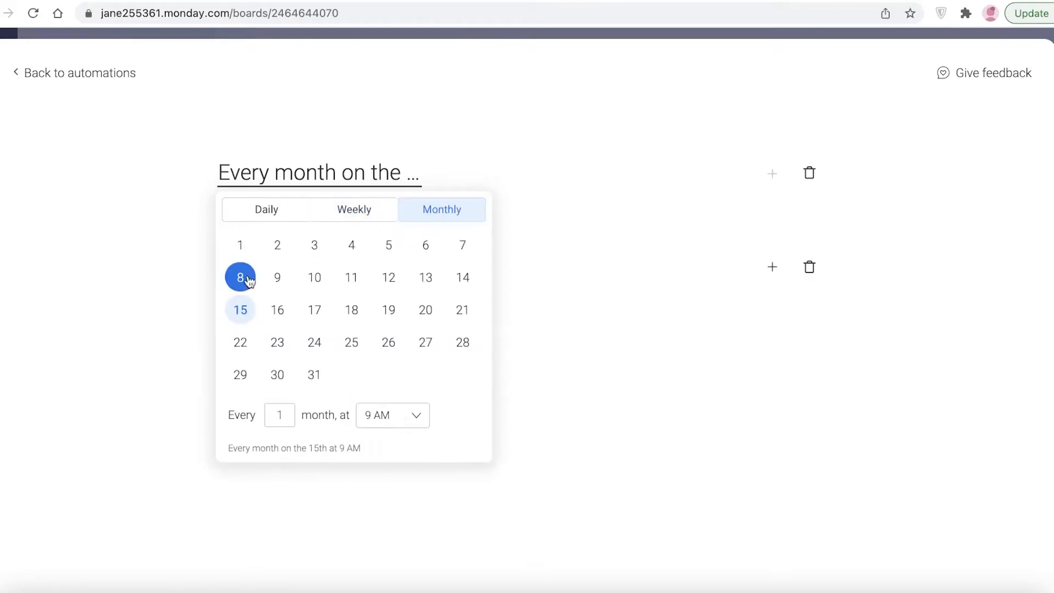
click(242, 311)
click(461, 312)
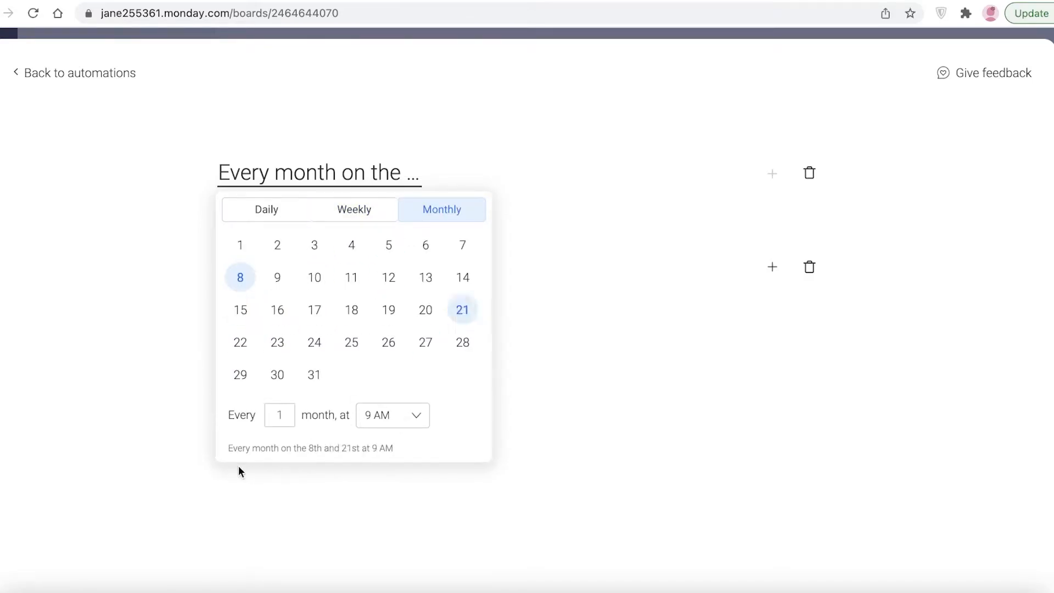
click(243, 371)
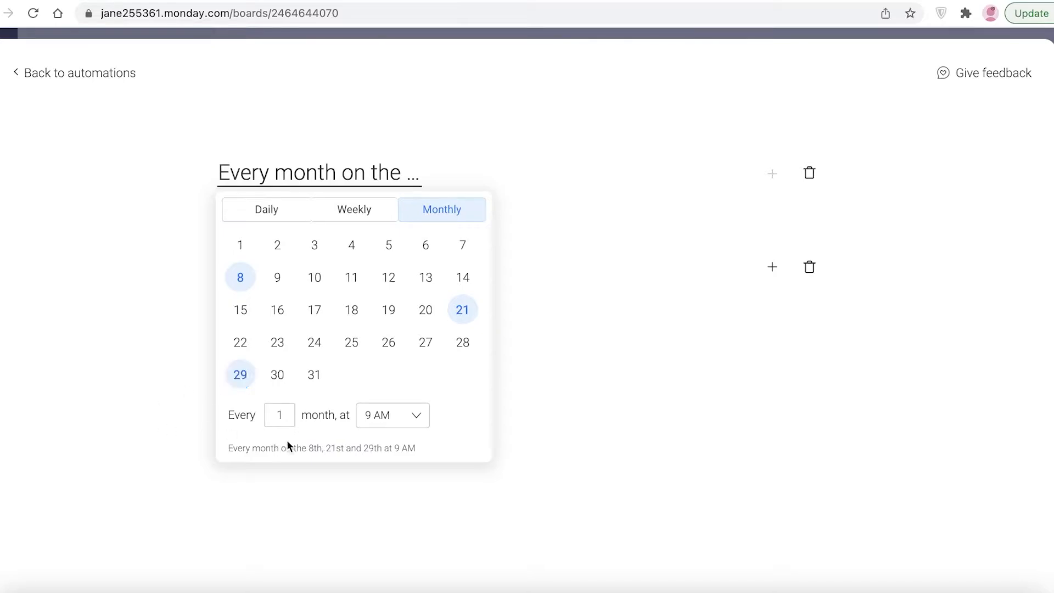
click(623, 345)
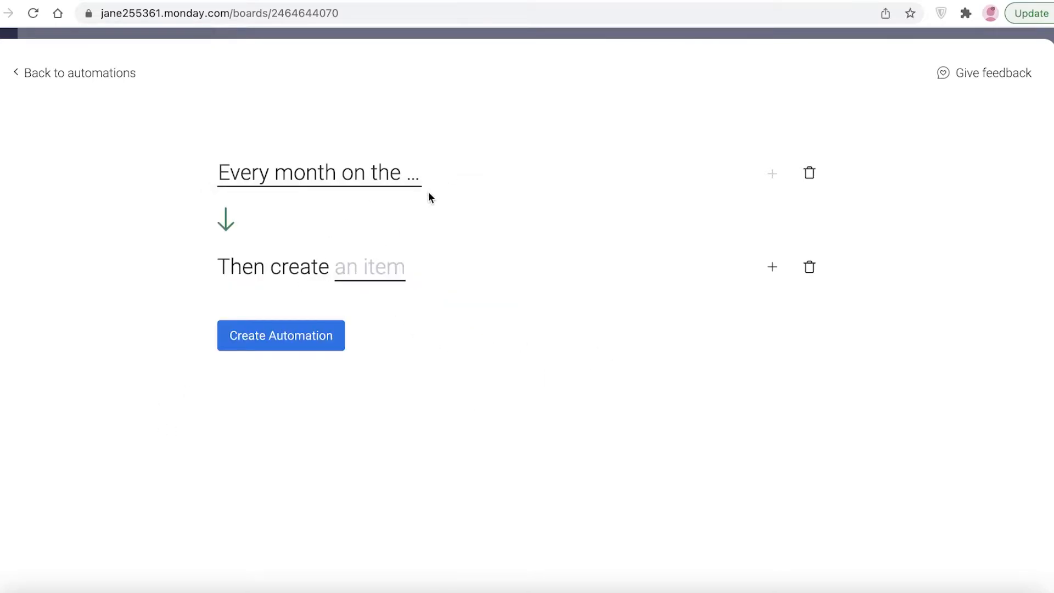
Put the recurring item in the current plans group, name it TEAM MEETINGS and create the automation.
click(370, 267)
click(454, 242)
click(439, 265)
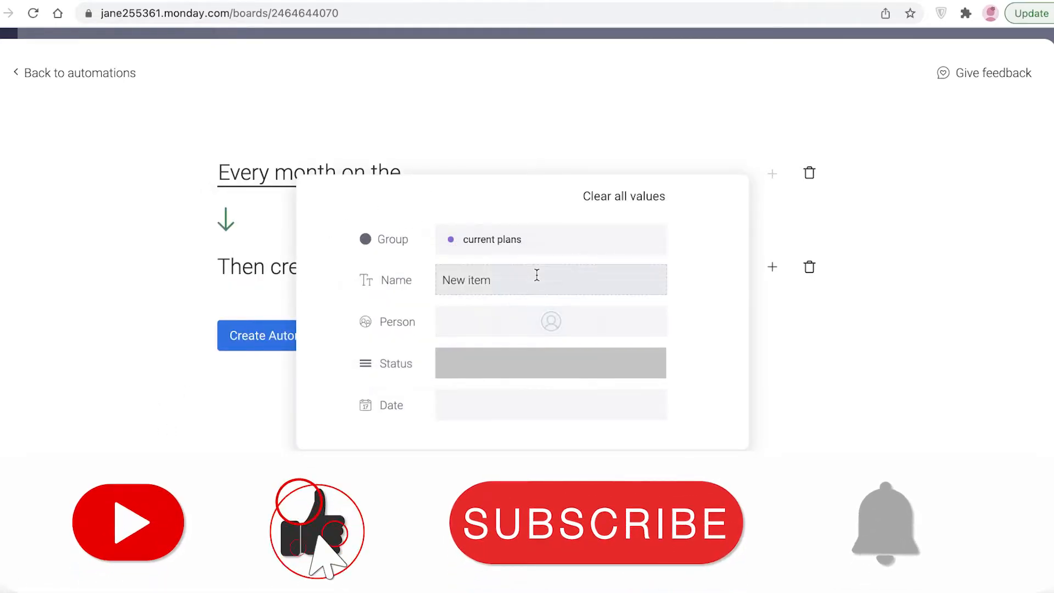
click(537, 274)
key(ctrl+a)
text(TEAM MEETINGS)
click(750, 436)
click(289, 347)
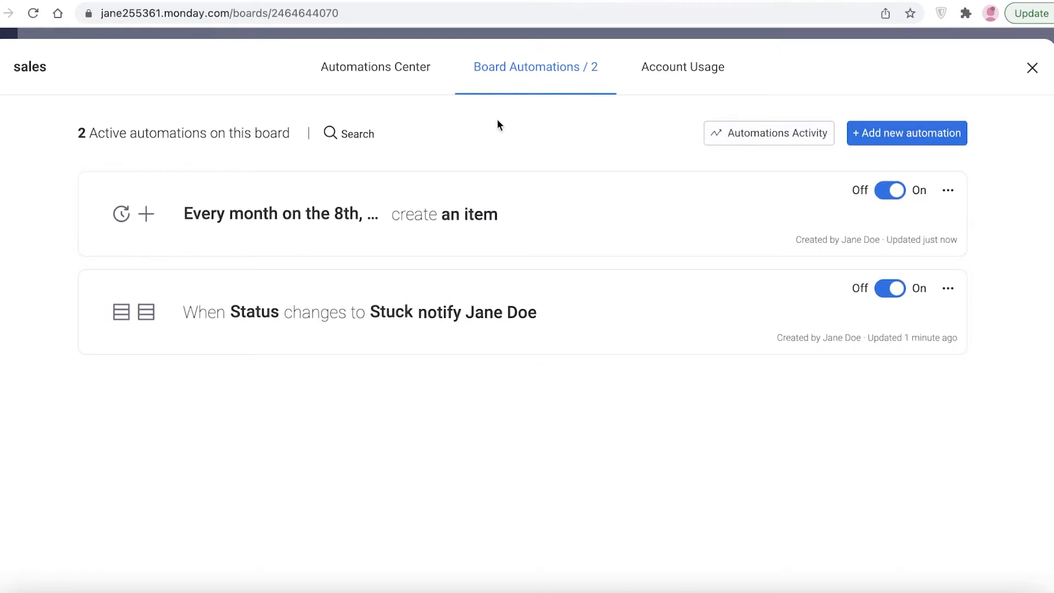
Browse the automation templates in the Due Dates, Move Item, Dependencies and Subitems categories.
click(406, 77)
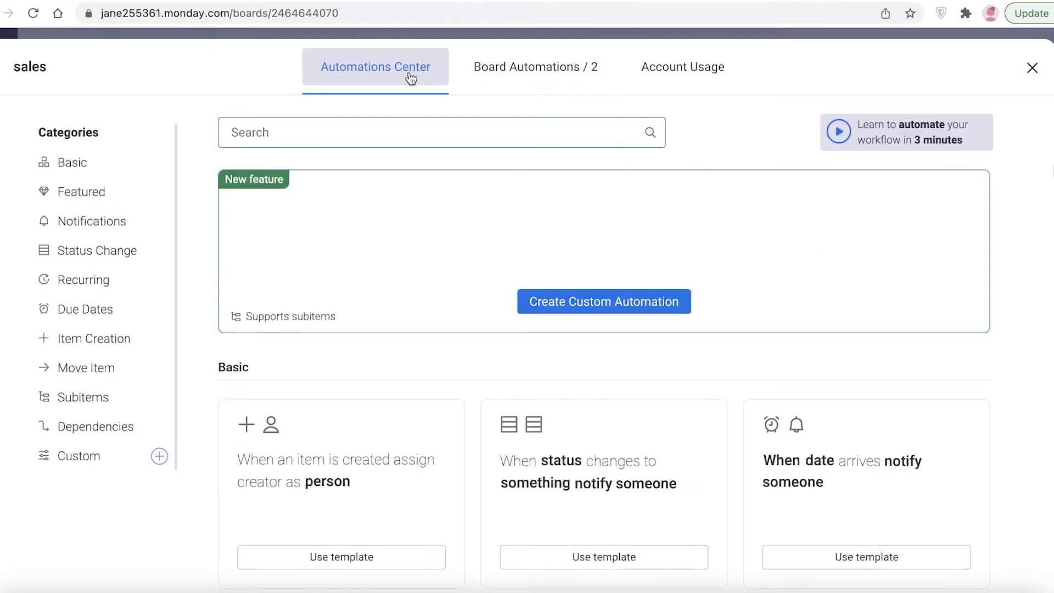
click(55, 308)
click(72, 368)
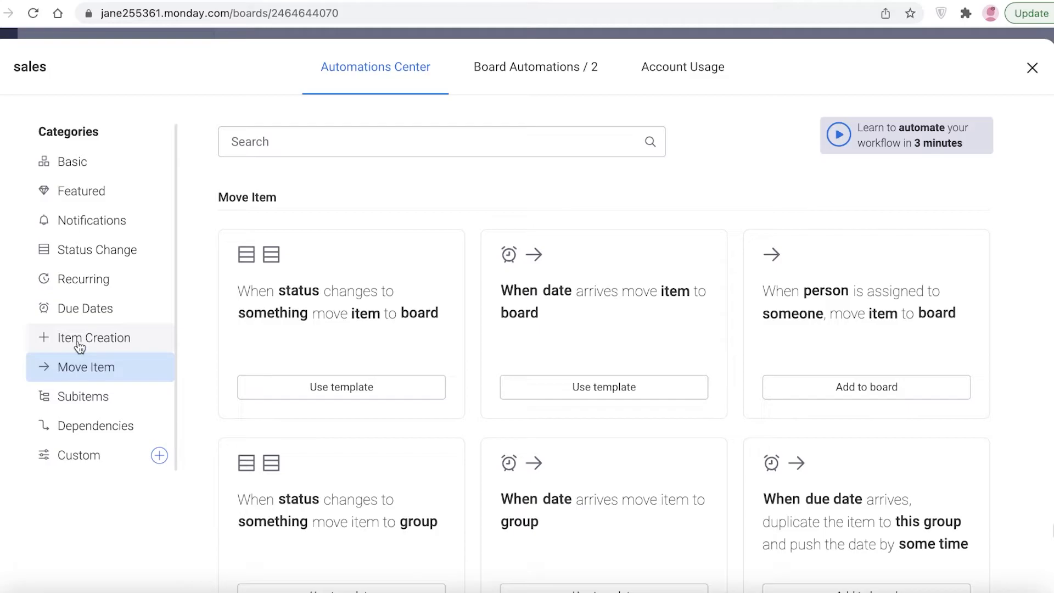
click(78, 428)
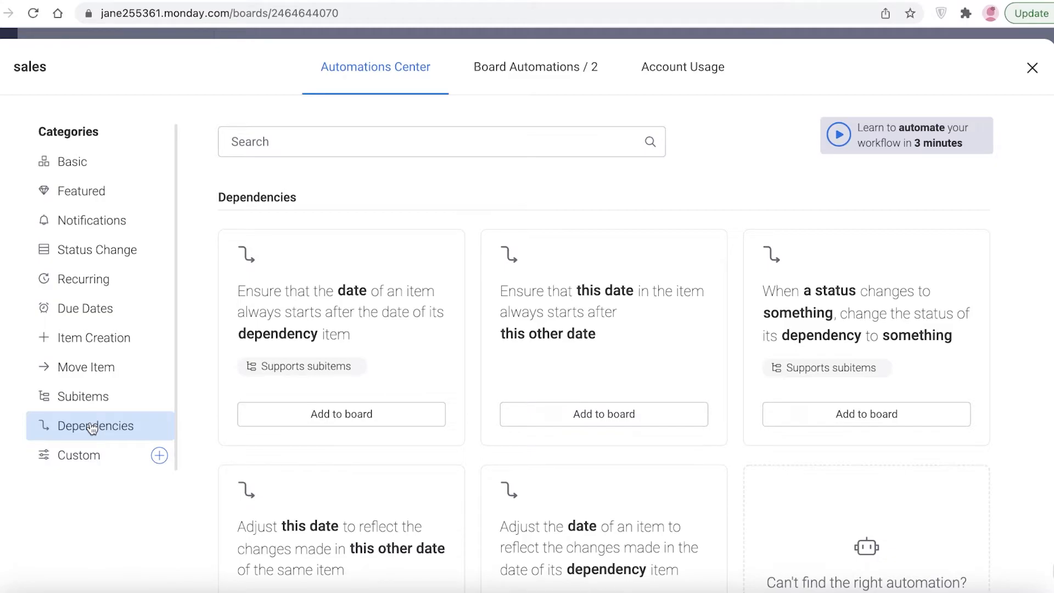
click(94, 410)
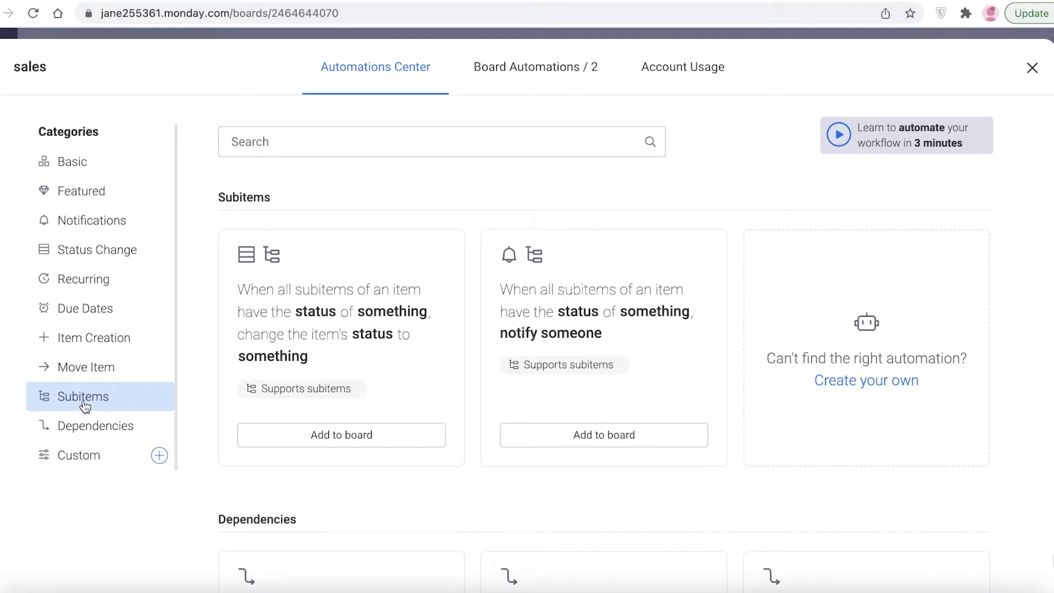
click(78, 415)
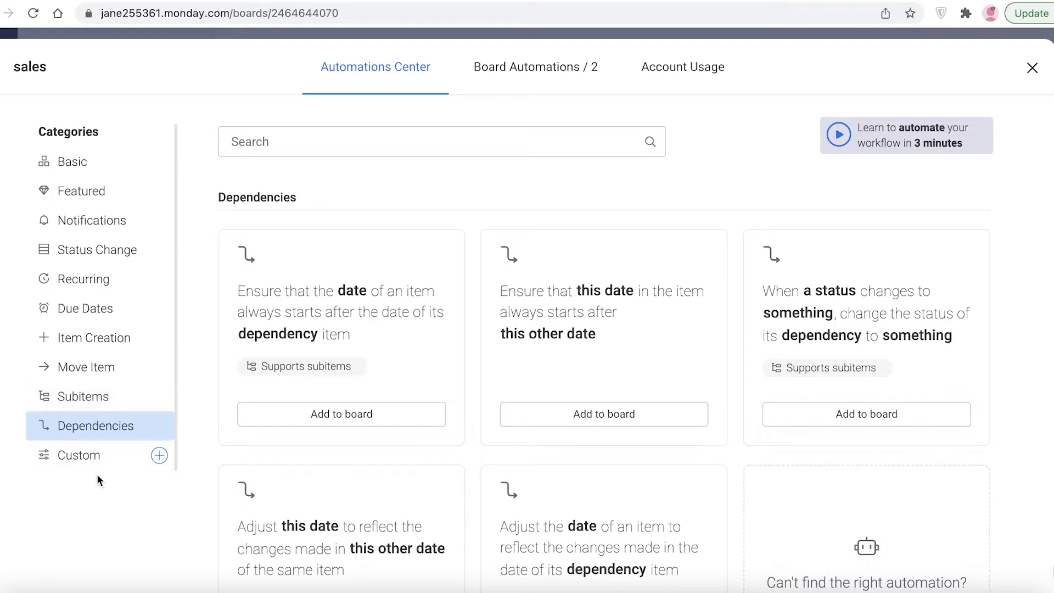
scroll(100, 462, down, 1)
Start a custom automation and choose Mailchimp campaign sent as its trigger from the full list of options.
click(100, 458)
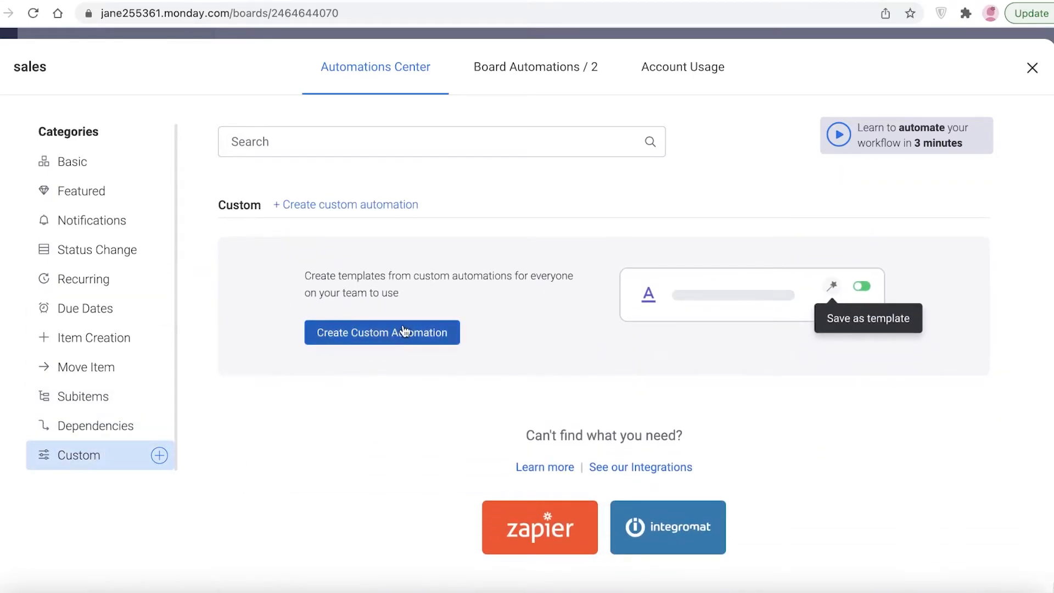
click(405, 346)
click(364, 174)
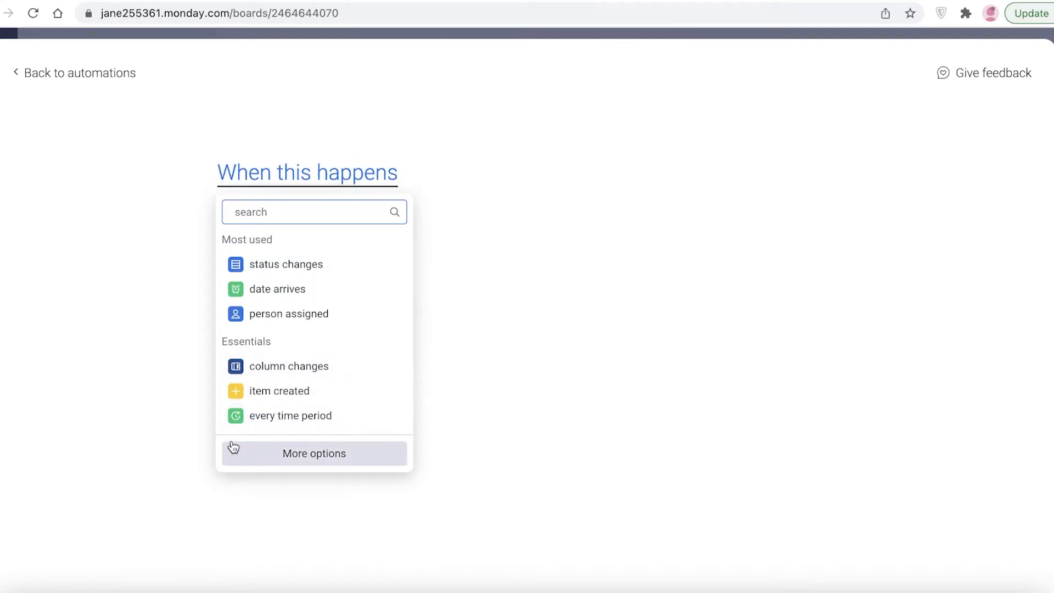
click(322, 454)
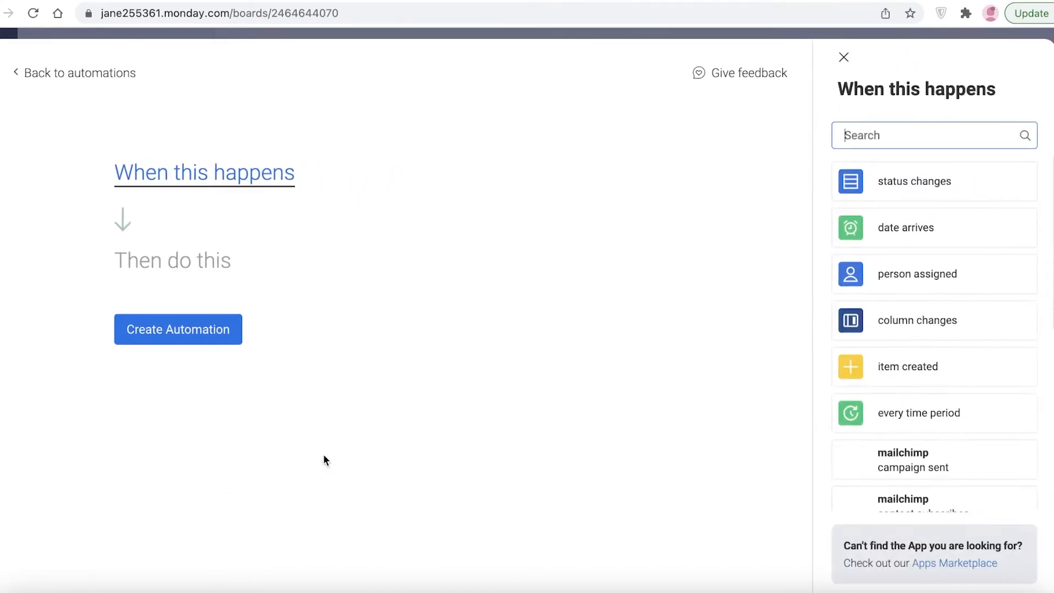
scroll(903, 384, down, 5)
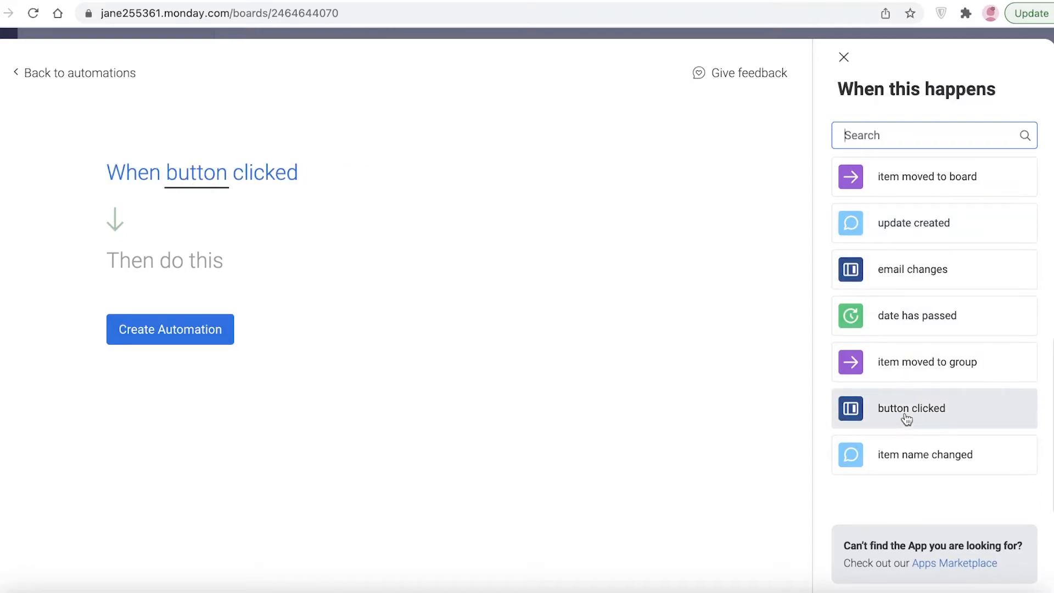
scroll(866, 447, up, 6)
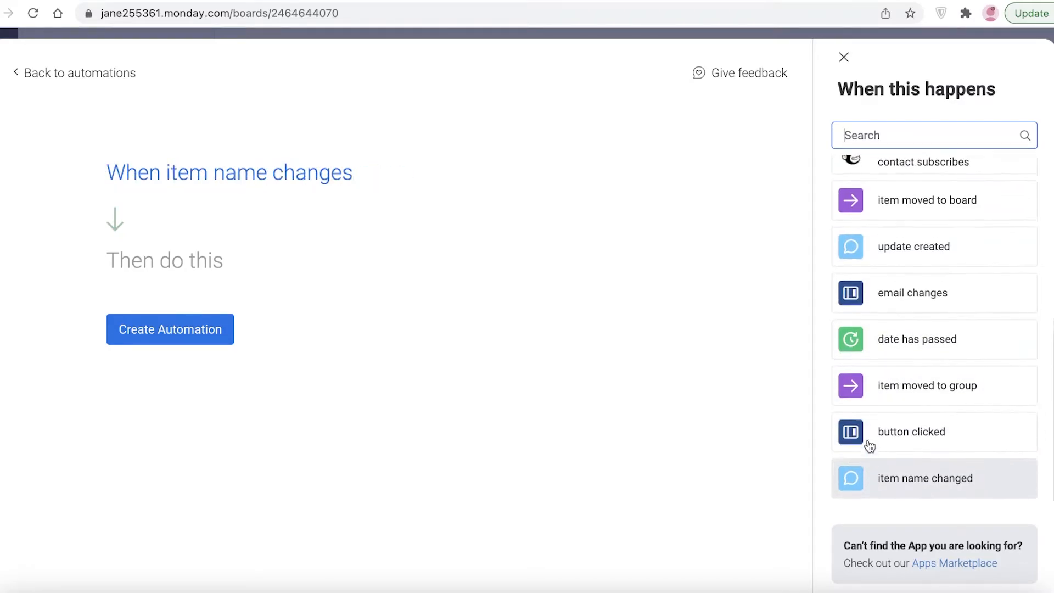
click(890, 441)
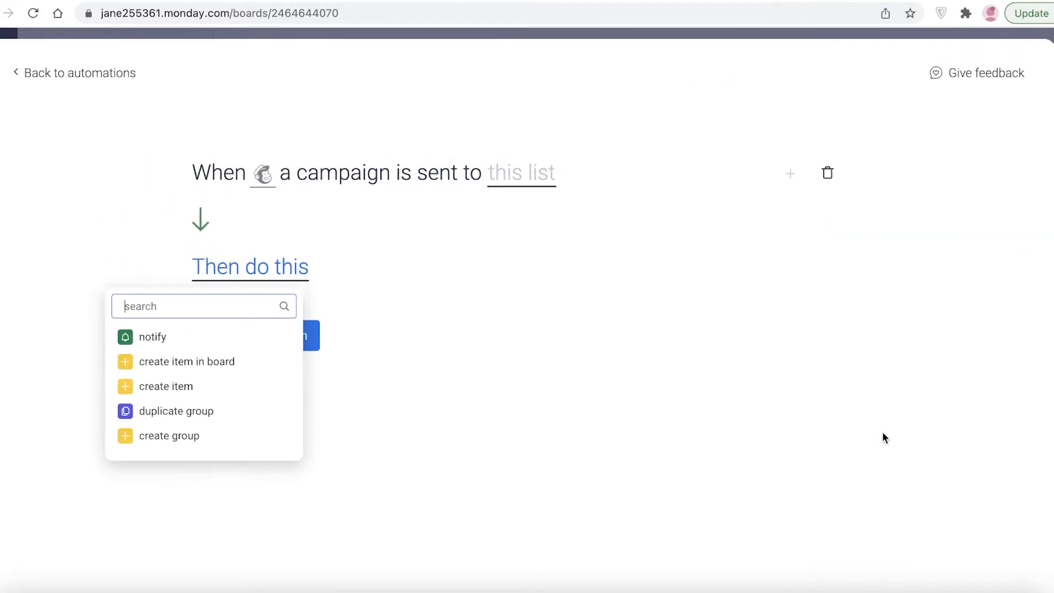
Set the custom automation's action to create item.
click(302, 281)
click(302, 282)
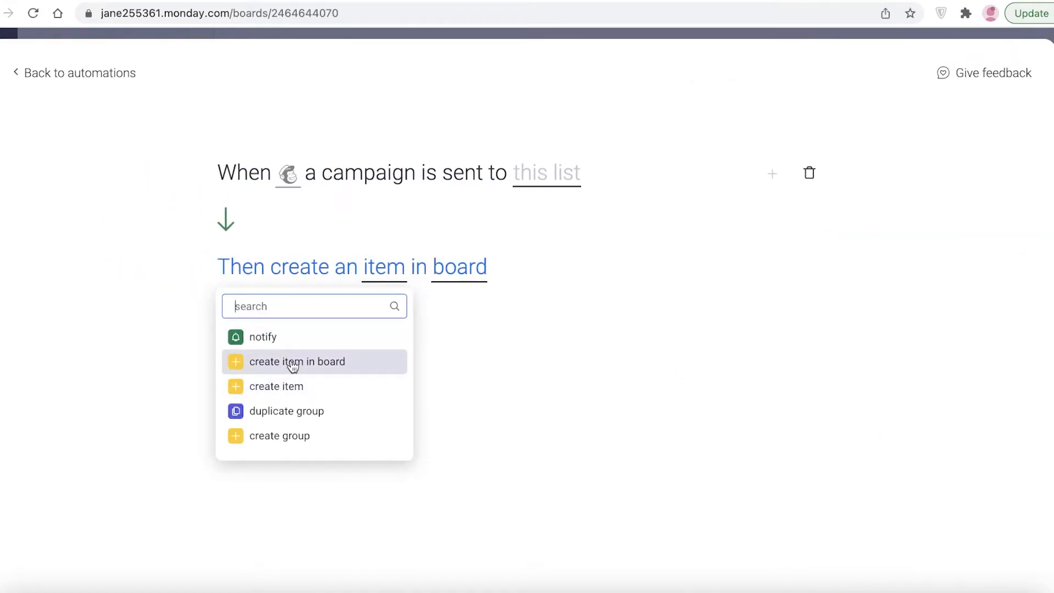
click(286, 386)
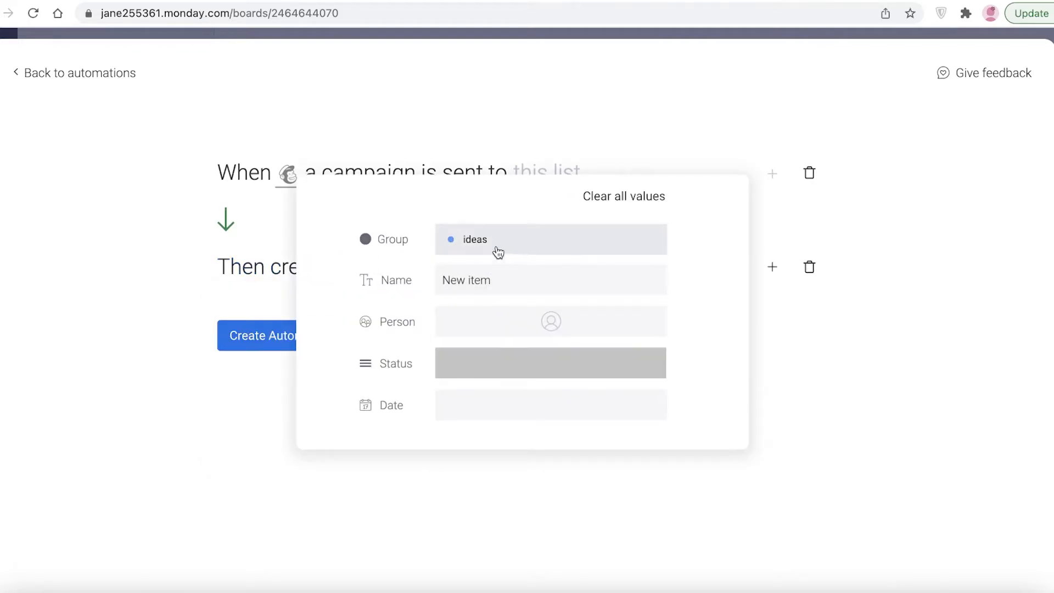
Set the created item's group to current plans and name it Live Mailchimp Campaign.
click(494, 289)
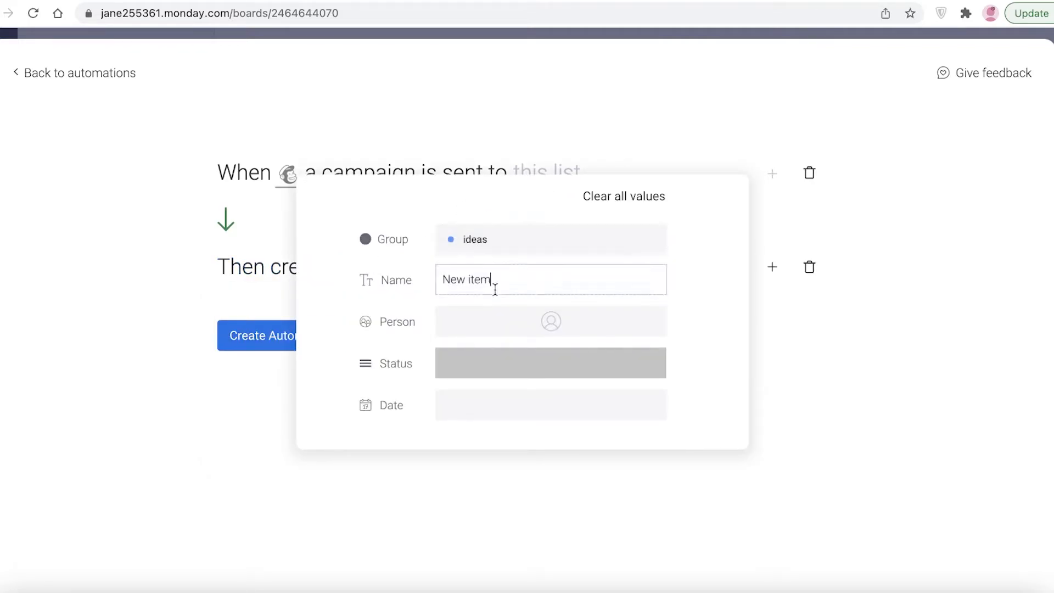
double_click(494, 290)
key(ctrl+a)
key(BackSpace)
click(466, 251)
click(450, 330)
click(504, 269)
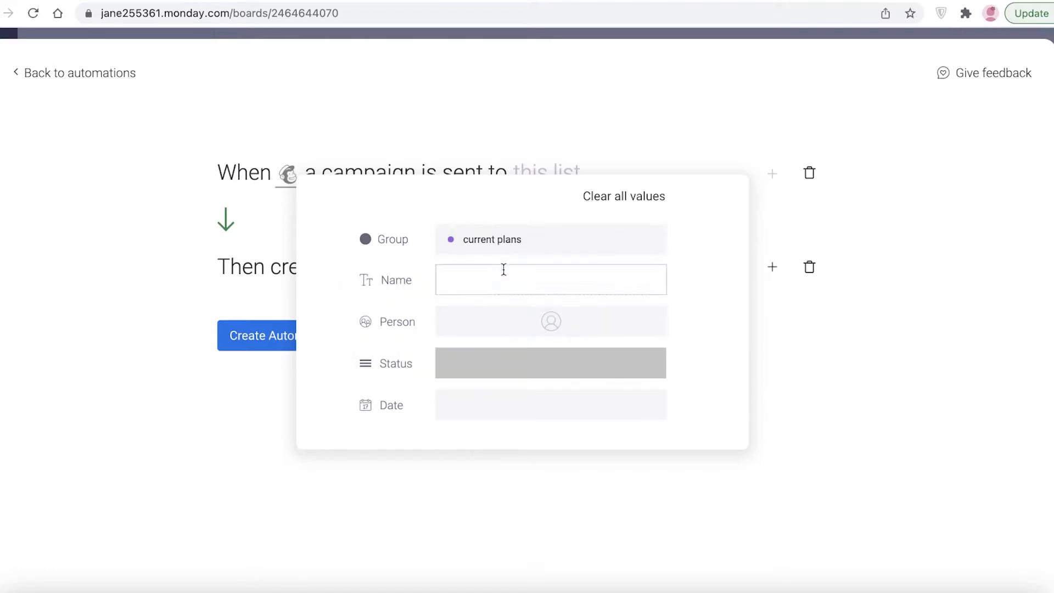
text(MAIK)
key(BackSpace)
text(Live Mailchimp Campaign)
Set the created item's status to Done and leave its date empty.
click(491, 364)
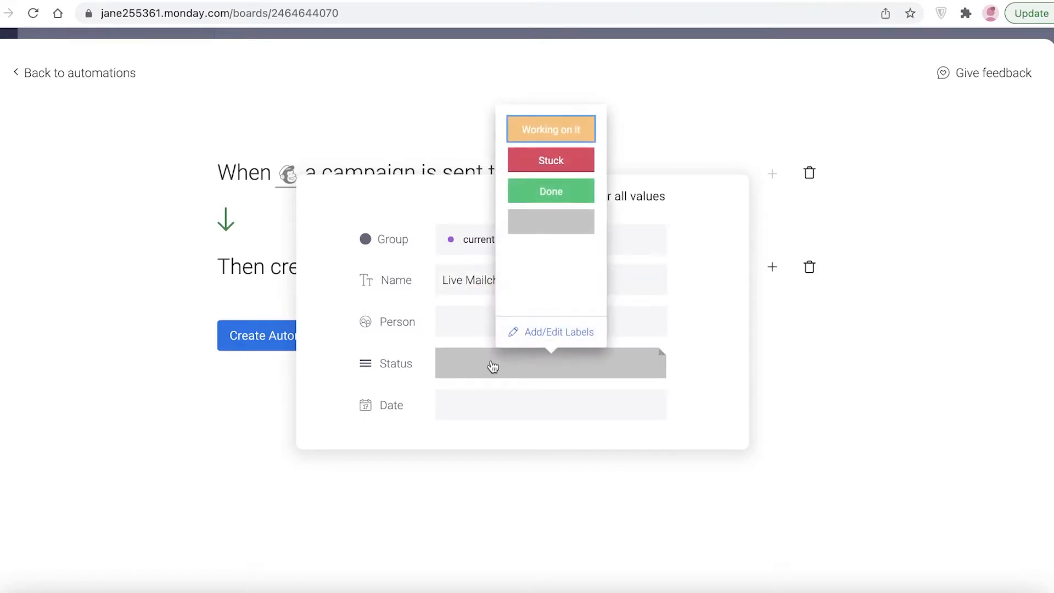
click(565, 193)
click(577, 416)
click(934, 447)
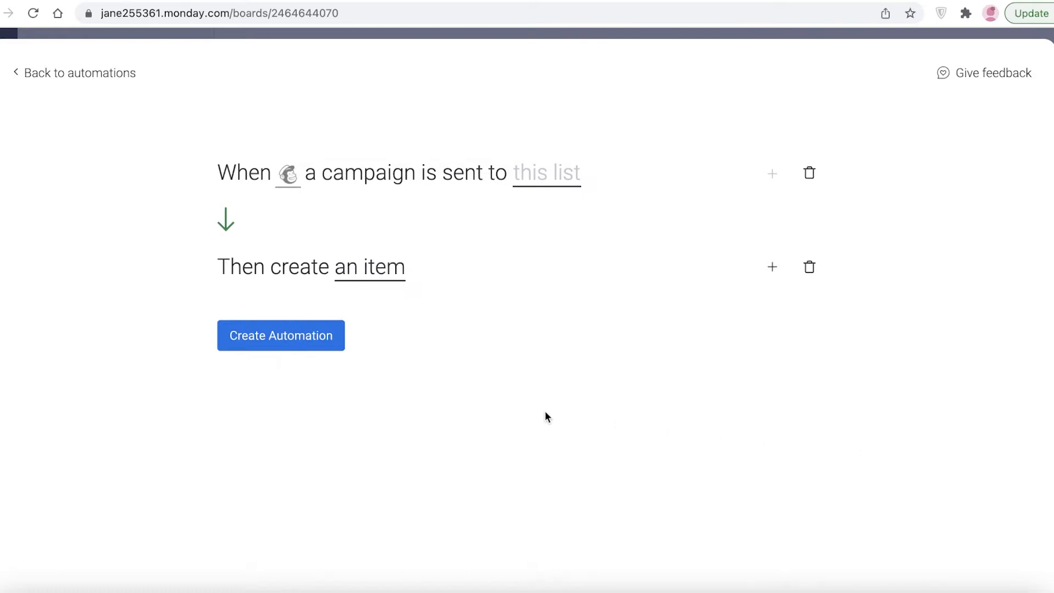
Leave the Mailchimp custom automation without creating it and return to the automation templates.
click(536, 179)
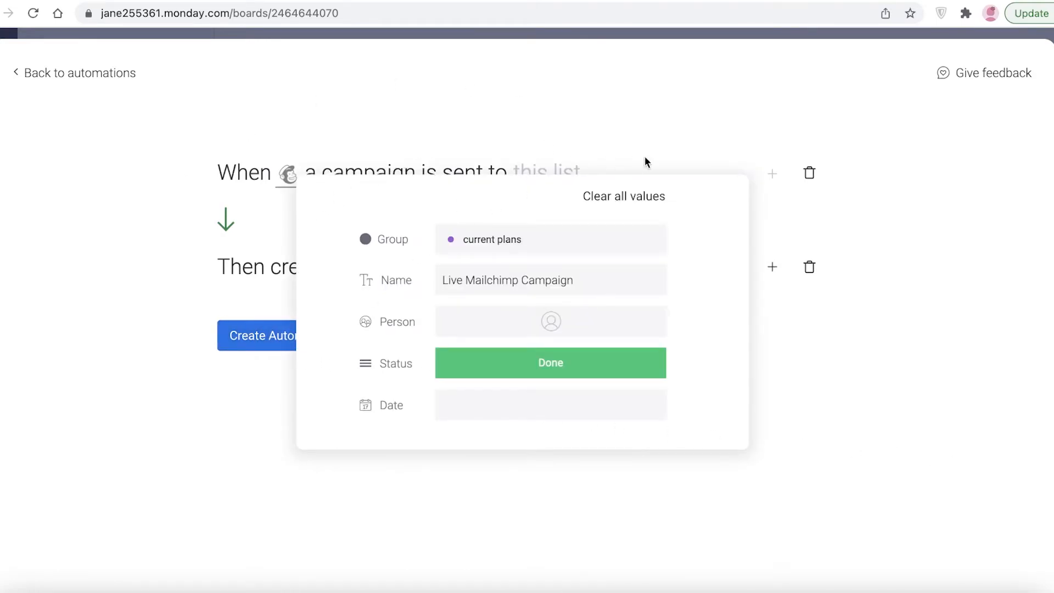
click(818, 79)
click(55, 74)
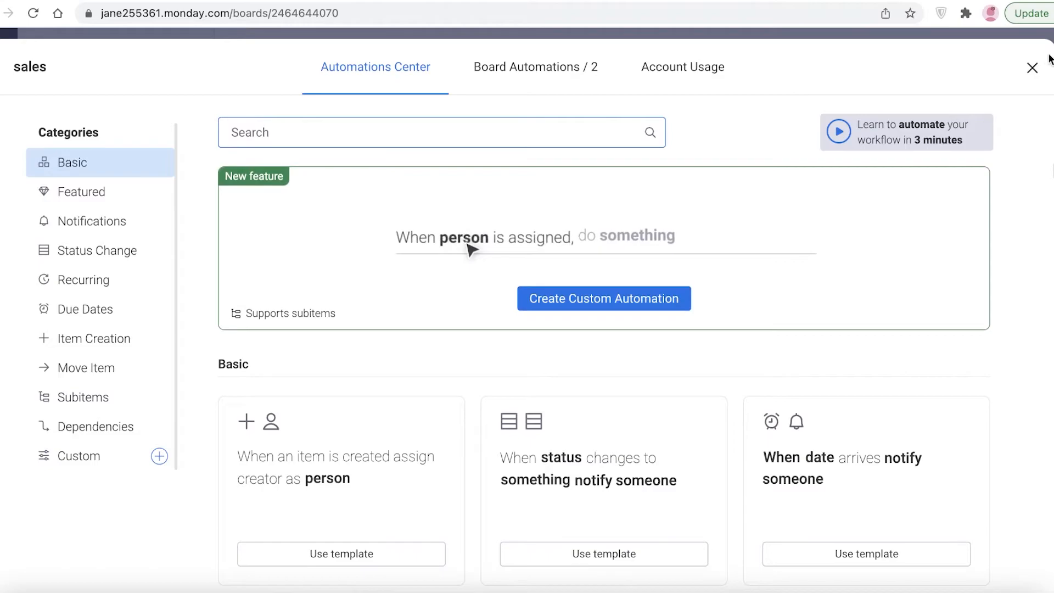
Close the automations and open the sales board's Twilio integration recipes.
click(1032, 67)
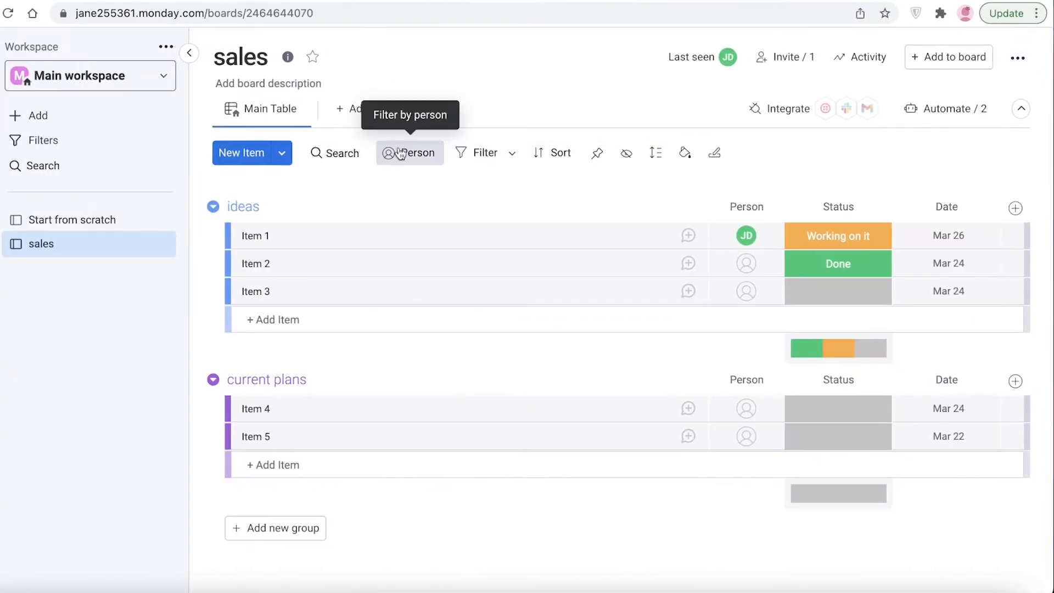
click(826, 110)
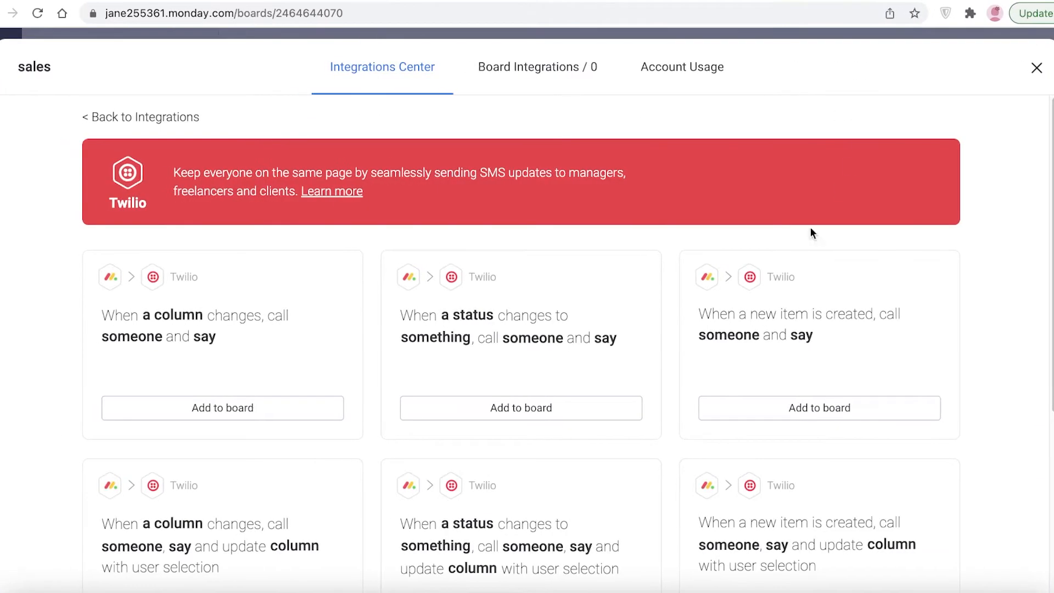
Look through the Twilio recipes for calling someone or sending an SMS.
scroll(835, 188, down, 4)
scroll(484, 184, down, 1)
scroll(978, 250, up, 5)
scroll(977, 252, down, 5)
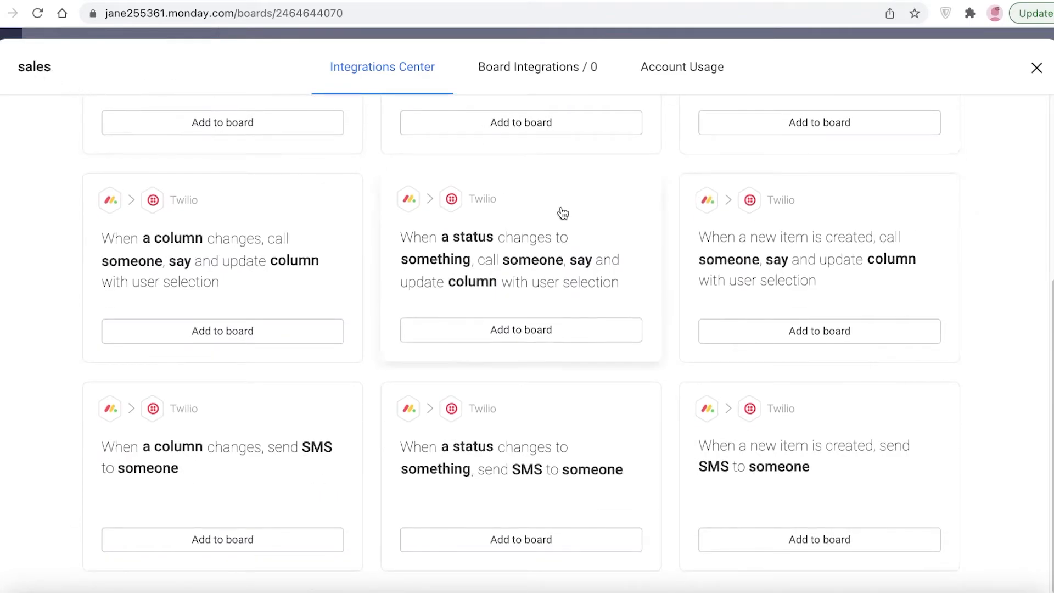
scroll(565, 214, up, 5)
Check the board's own integrations and browse the full app catalogue in the Integrations Center.
click(527, 67)
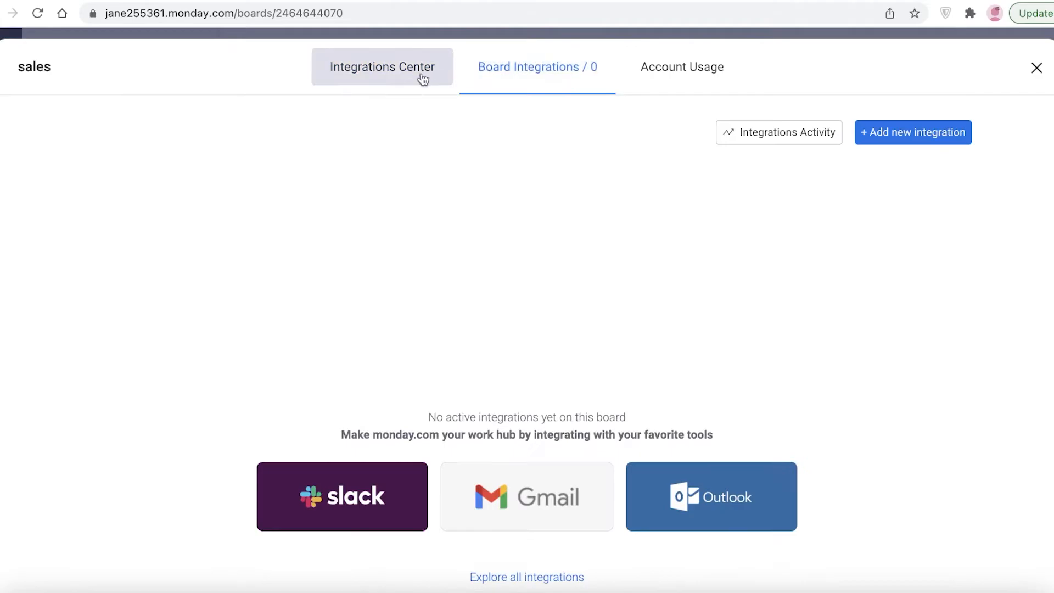
click(407, 82)
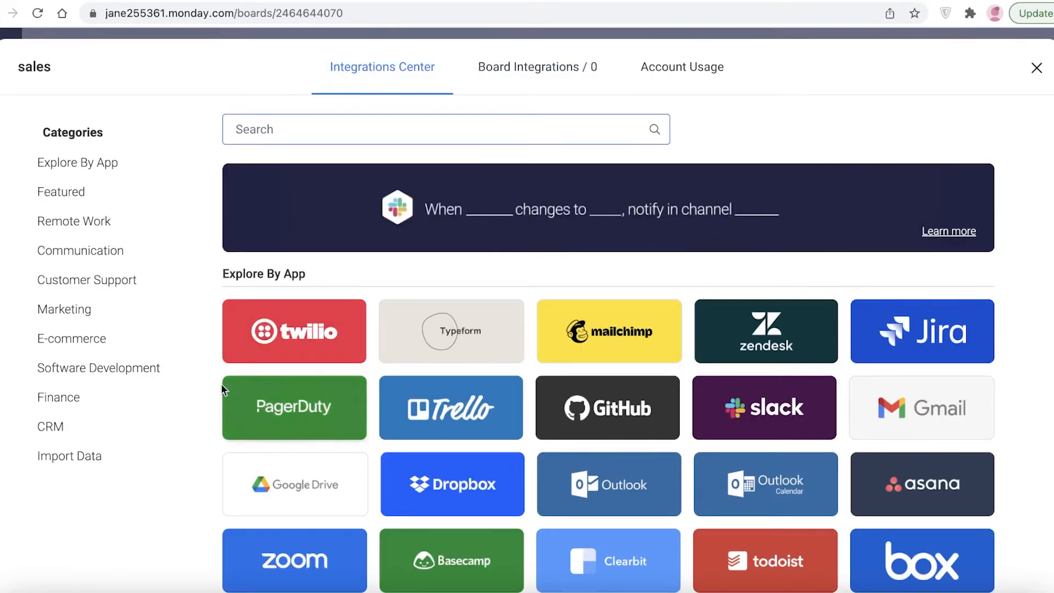
scroll(222, 388, down, 15)
scroll(222, 389, up, 15)
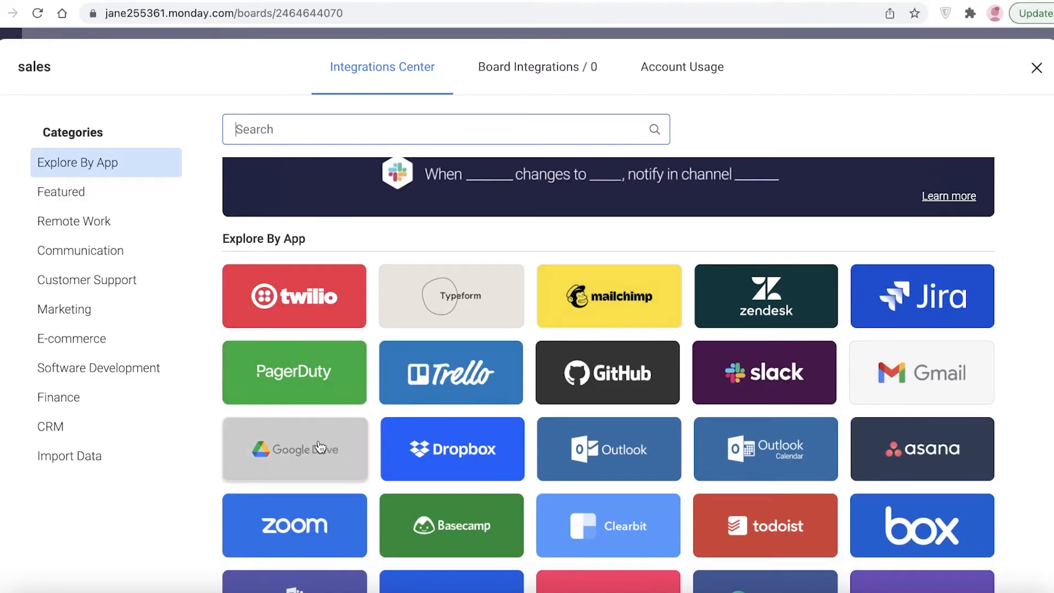
scroll(311, 395, down, 2)
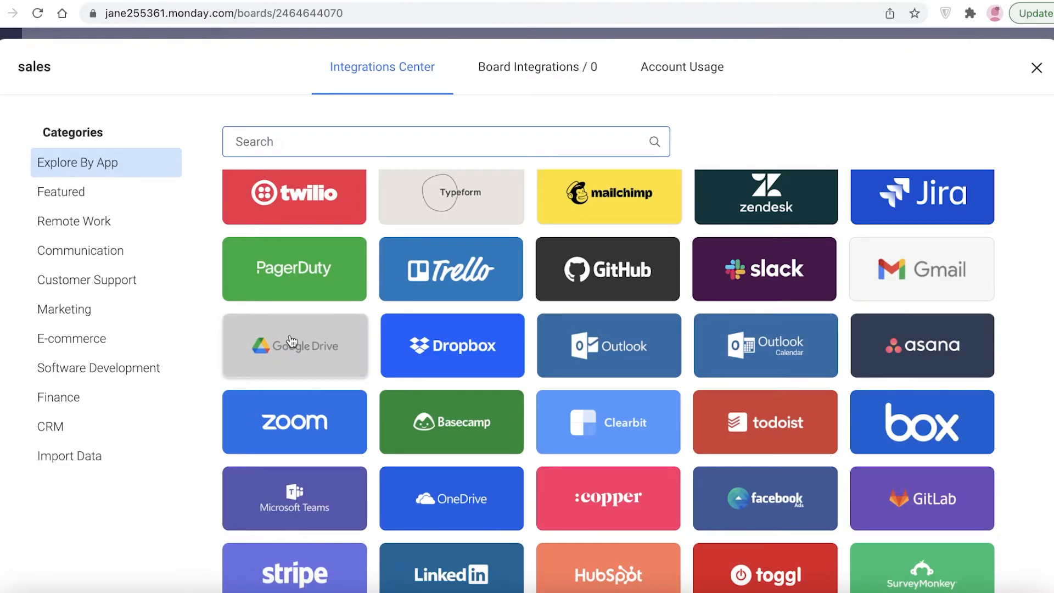
Browse the Featured integration recipes and the app catalogue, and close the integrations window.
click(66, 191)
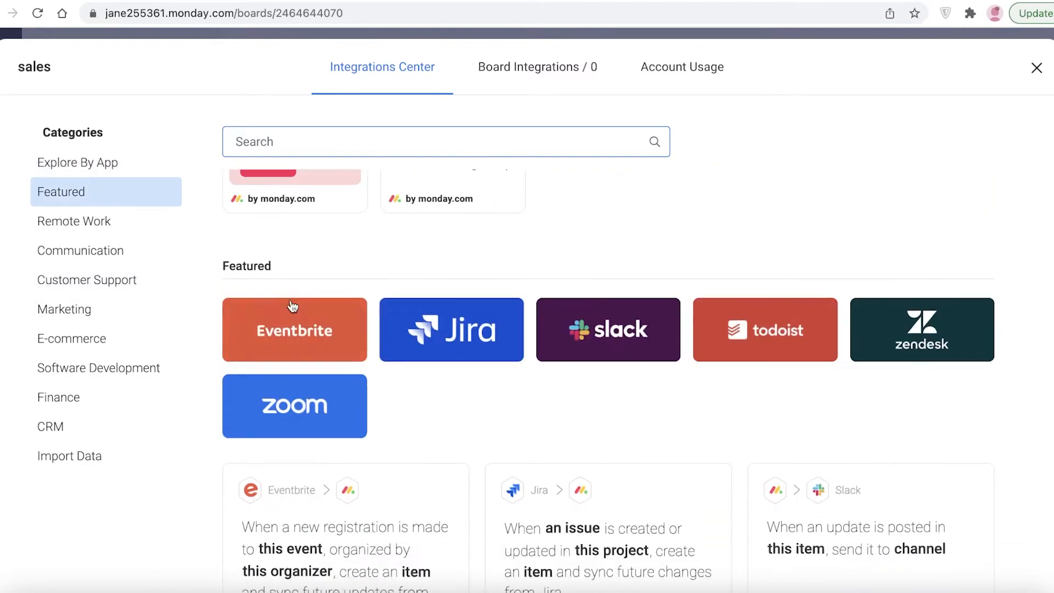
scroll(306, 318, down, 5)
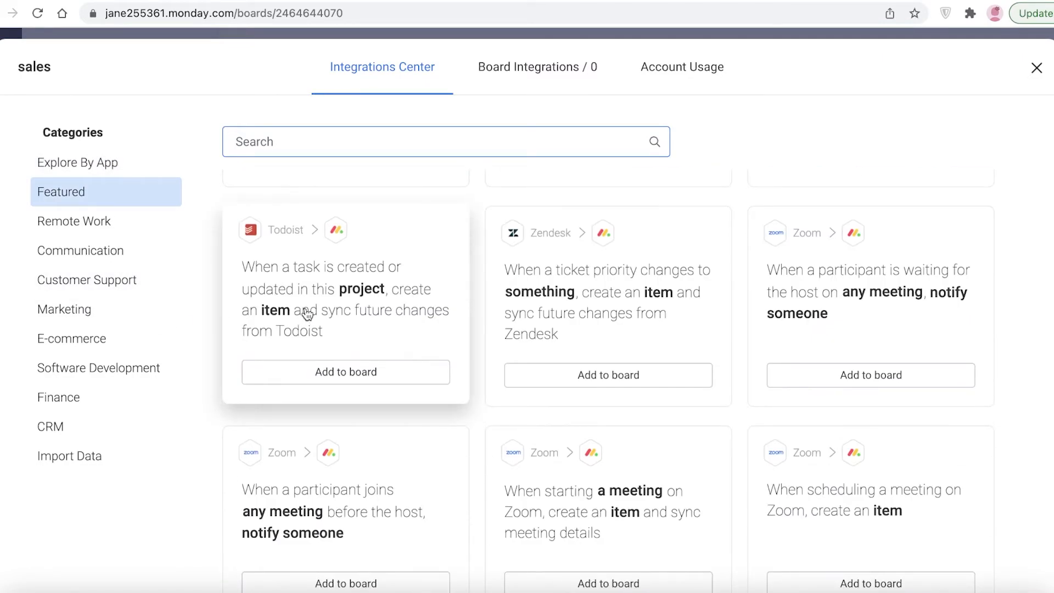
scroll(875, 226, up, 9)
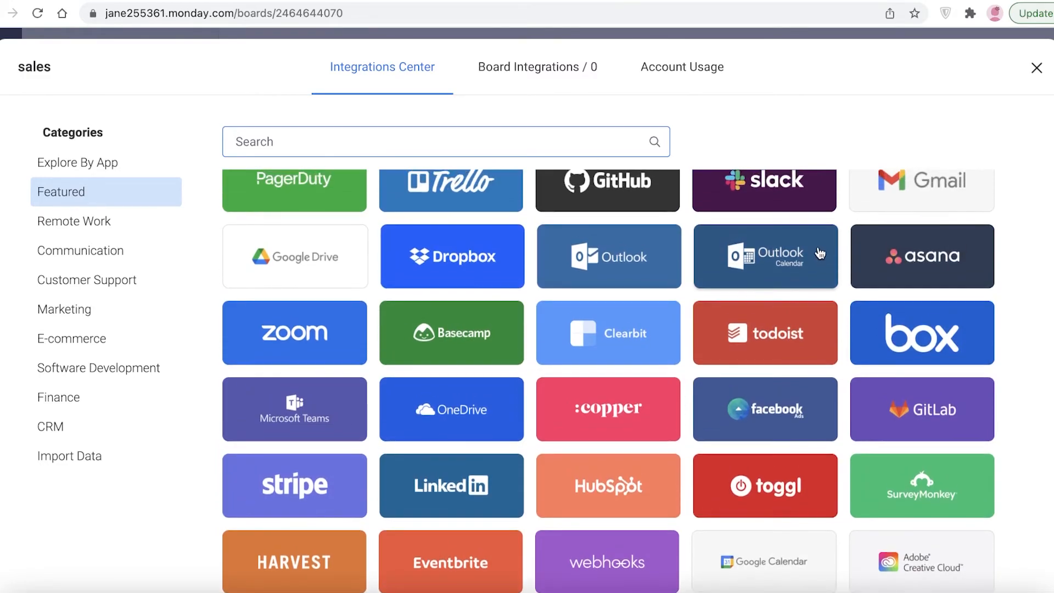
scroll(820, 253, up, 4)
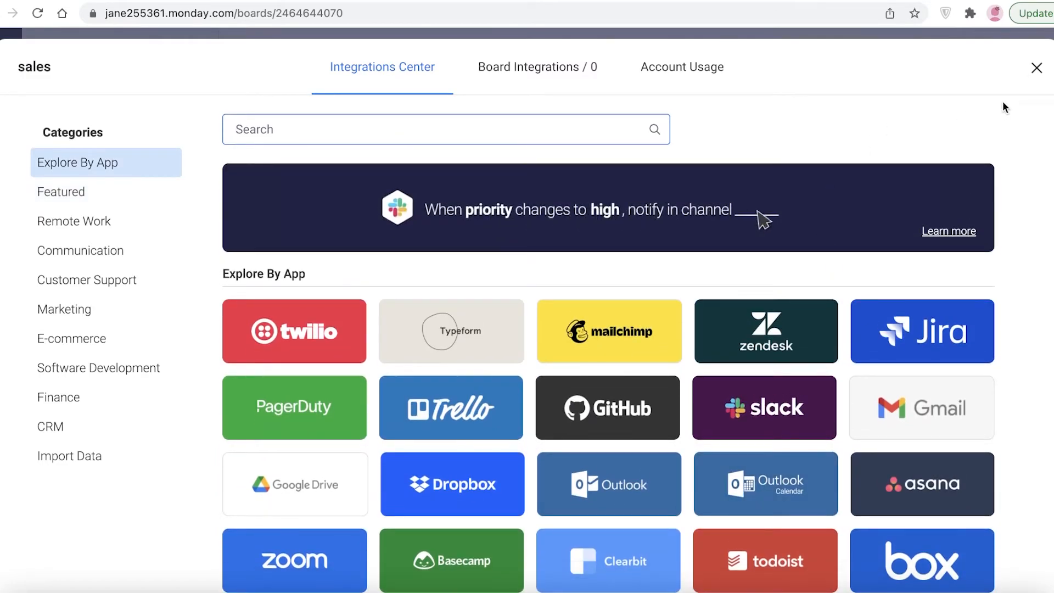
click(1036, 67)
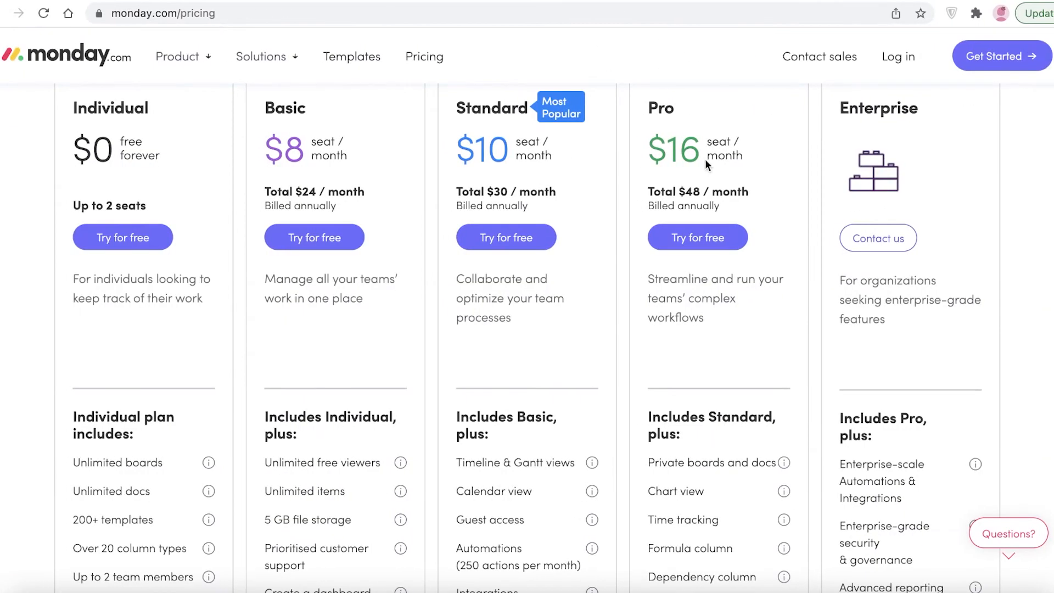
Examine the prices and included features of the Individual and Basic plans on the monday.com pricing page.
scroll(705, 164, up, 4)
scroll(703, 195, down, 7)
scroll(703, 196, up, 5)
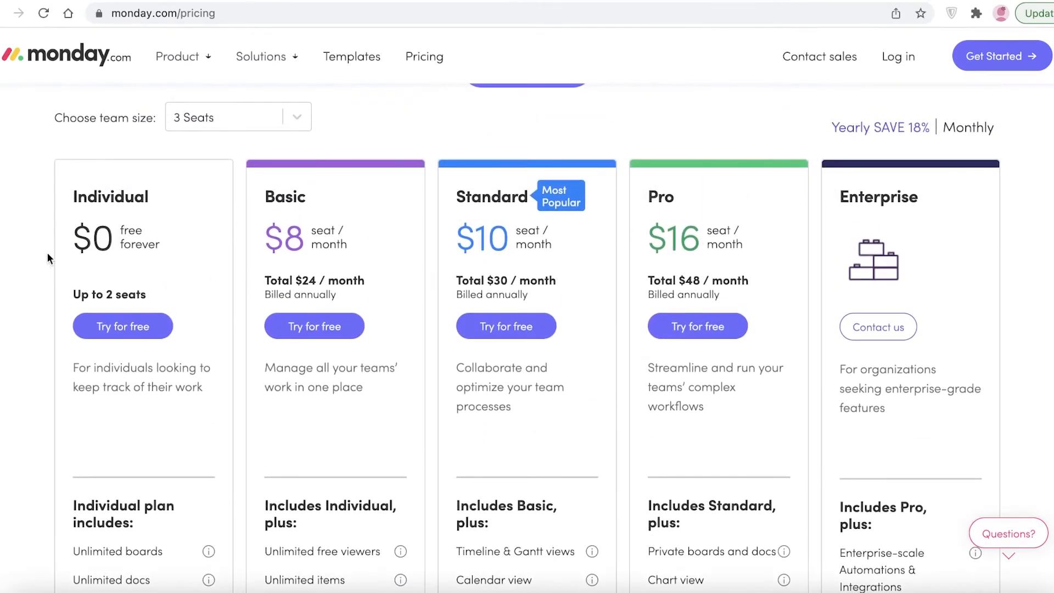
scroll(122, 227, down, 2)
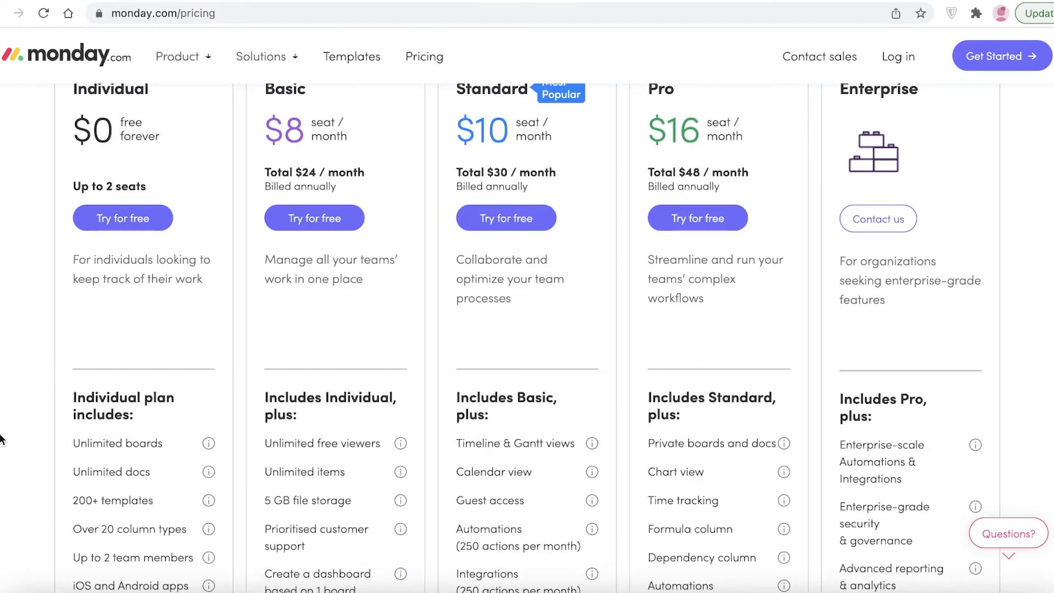
scroll(14, 393, down, 3)
scroll(14, 393, up, 7)
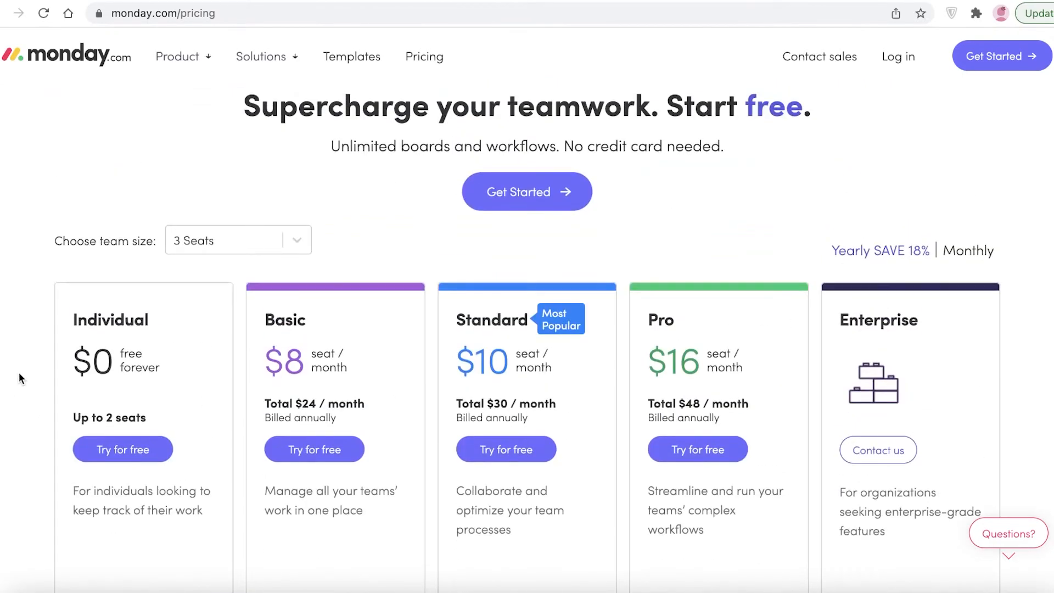
scroll(22, 368, down, 3)
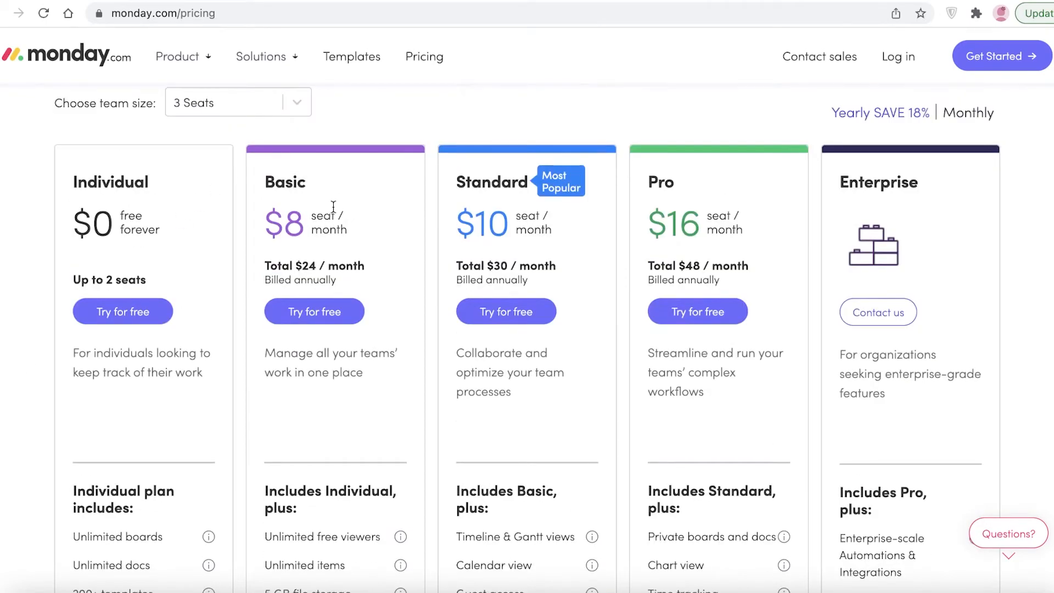
scroll(348, 226, down, 3)
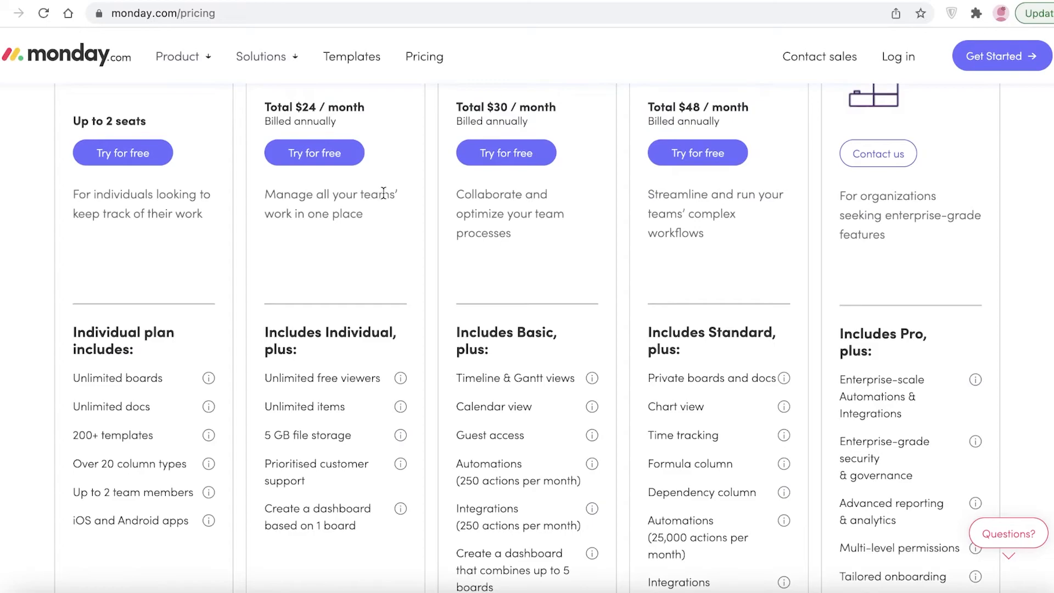
scroll(381, 209, down, 3)
scroll(381, 209, up, 7)
Examine the prices of the Standard and Pro plans and their automation and integration allowances.
scroll(381, 209, down, 3)
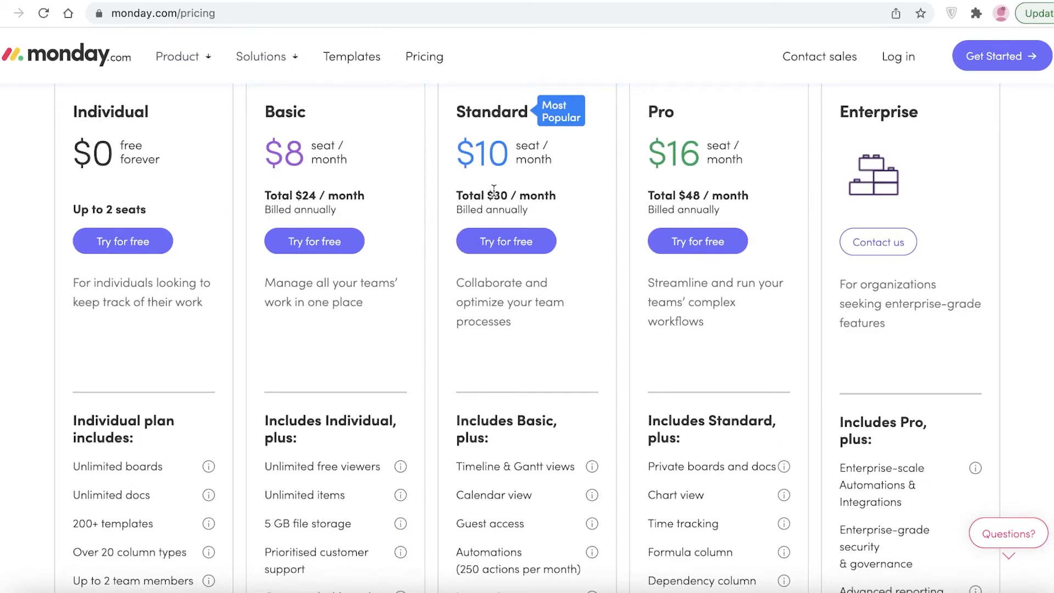
scroll(494, 191, down, 1)
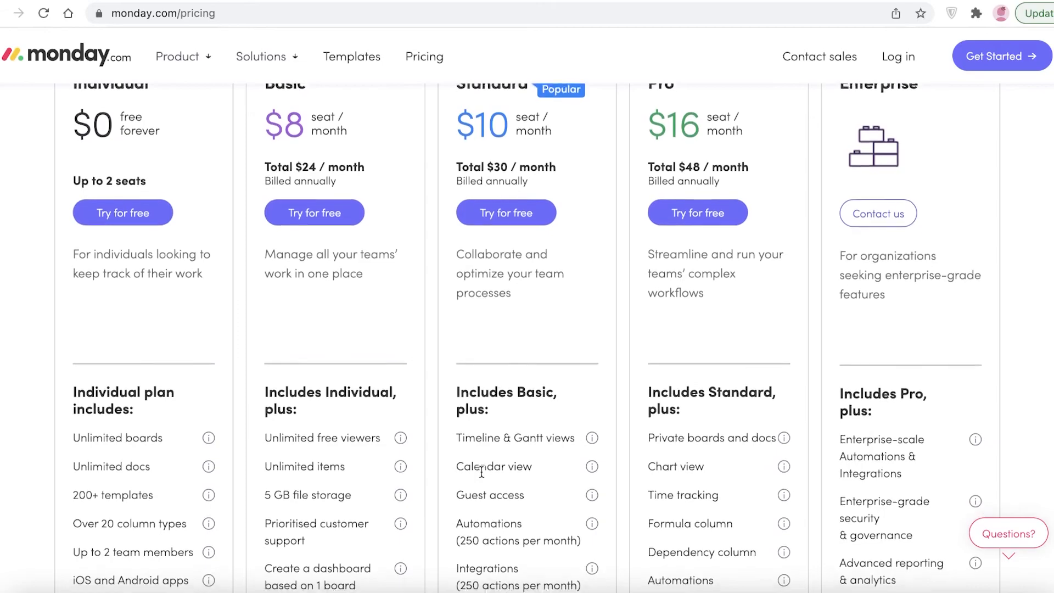
scroll(486, 470, down, 1)
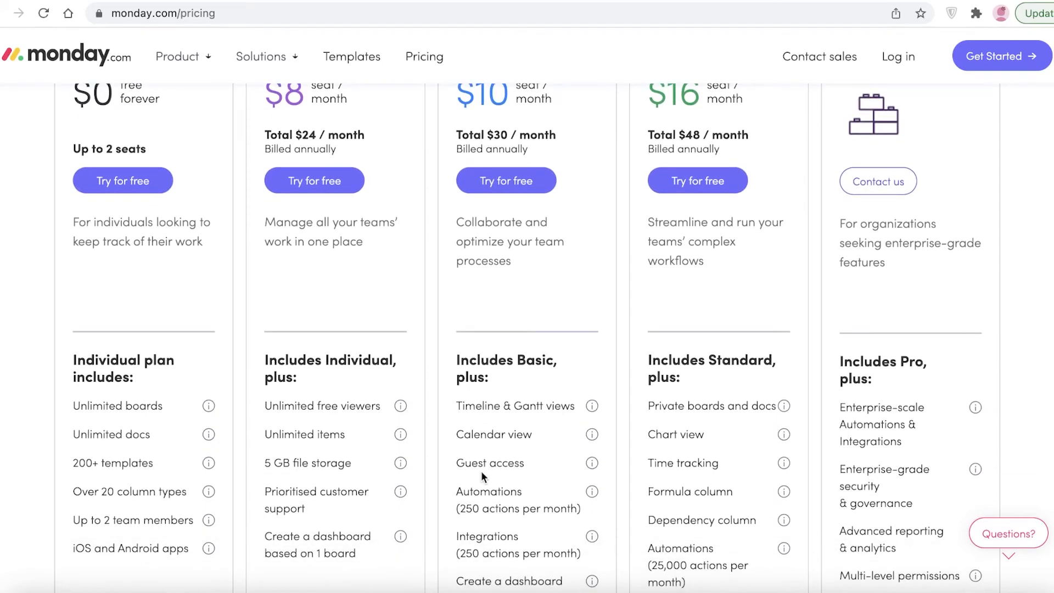
scroll(488, 476, up, 5)
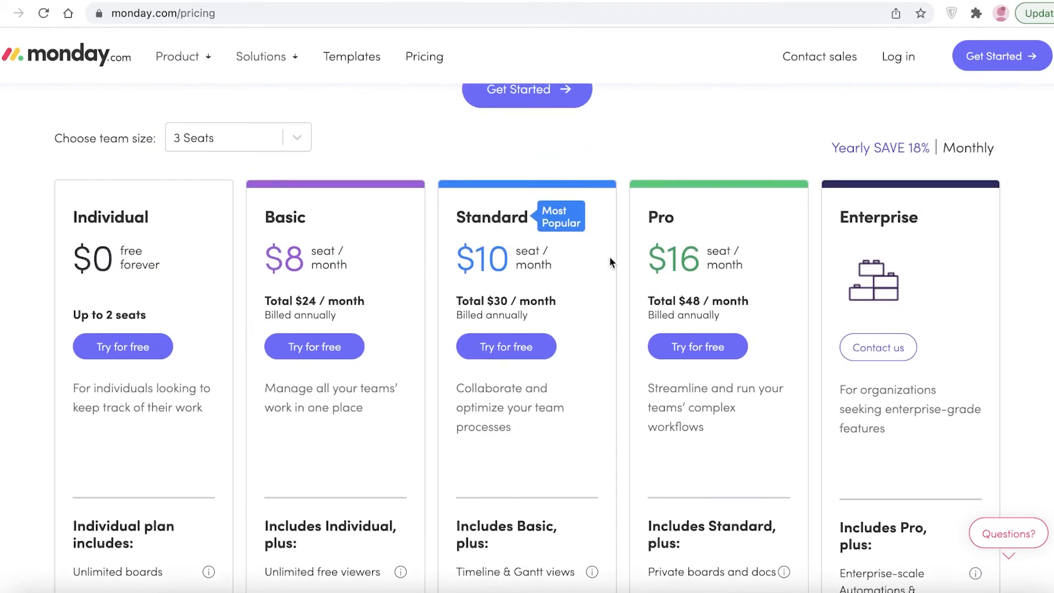
scroll(769, 306, down, 1)
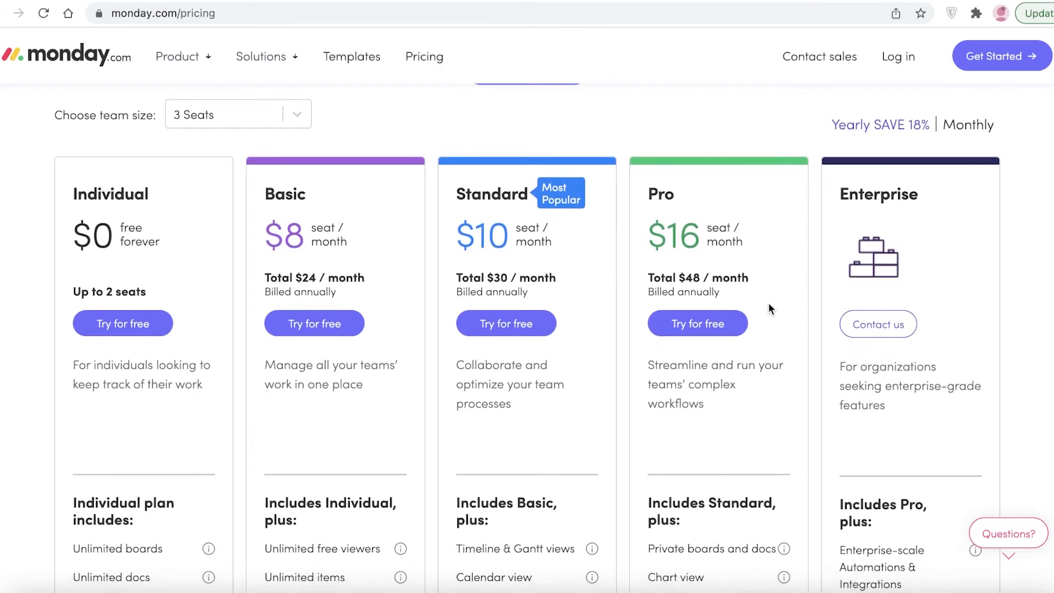
scroll(769, 302, down, 10)
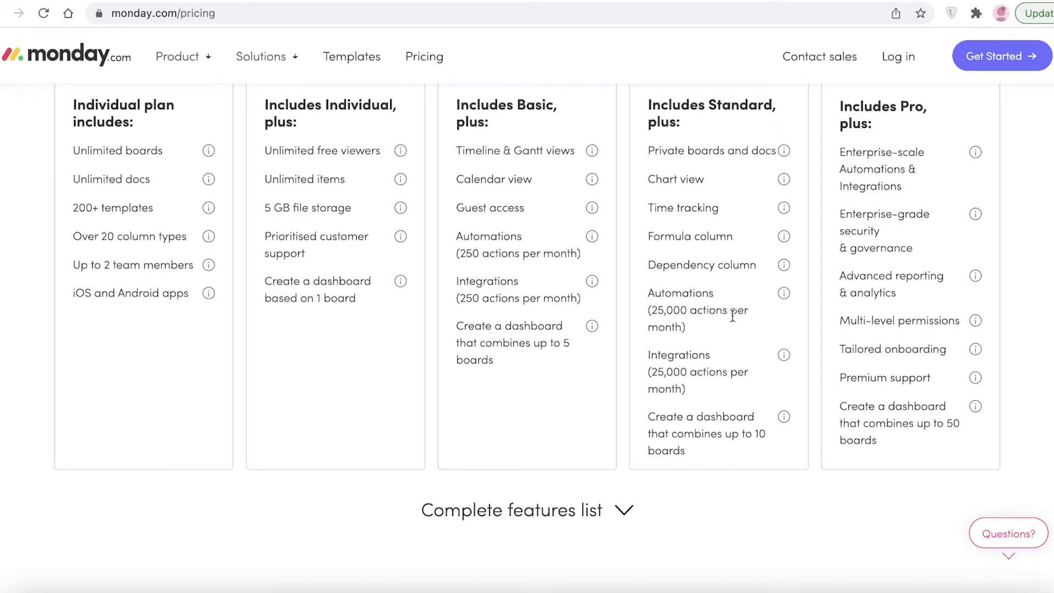
scroll(732, 317, up, 10)
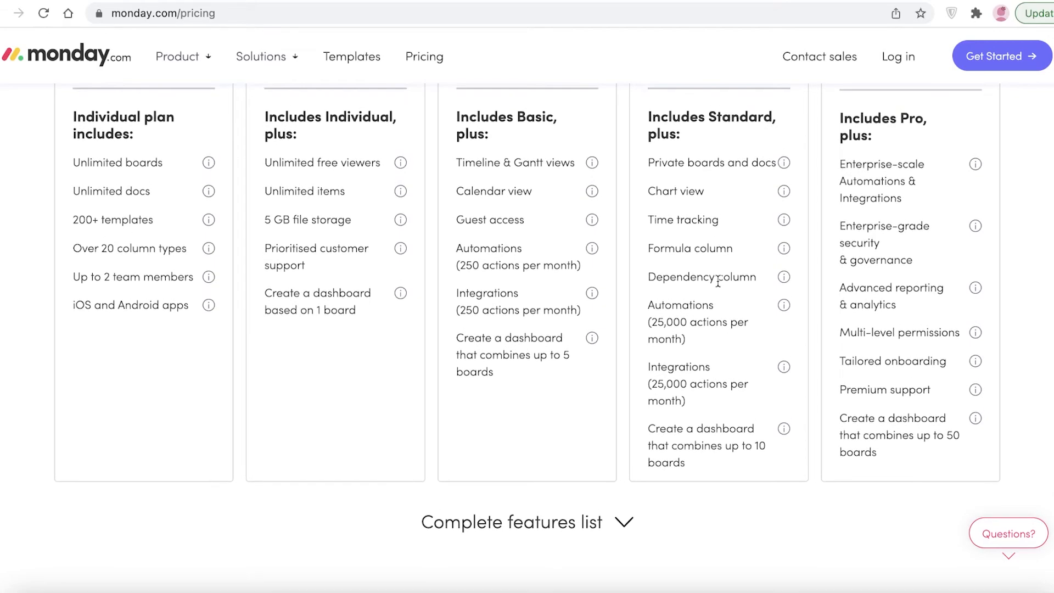
Compare the Basic and Standard plans' per-seat prices and included features.
scroll(505, 289, down, 4)
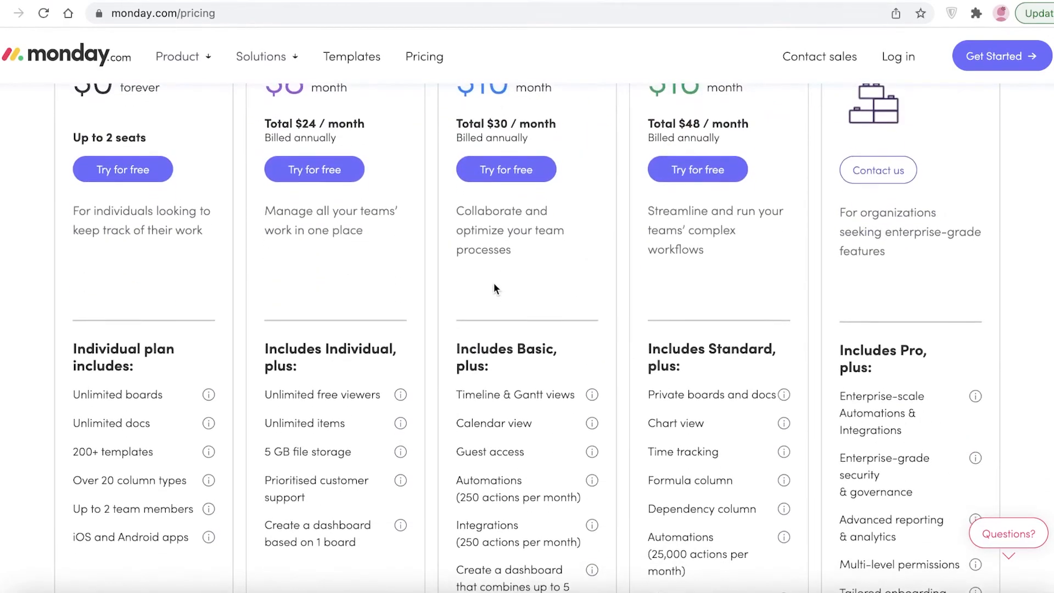
scroll(494, 283, up, 1)
scroll(226, 230, up, 1)
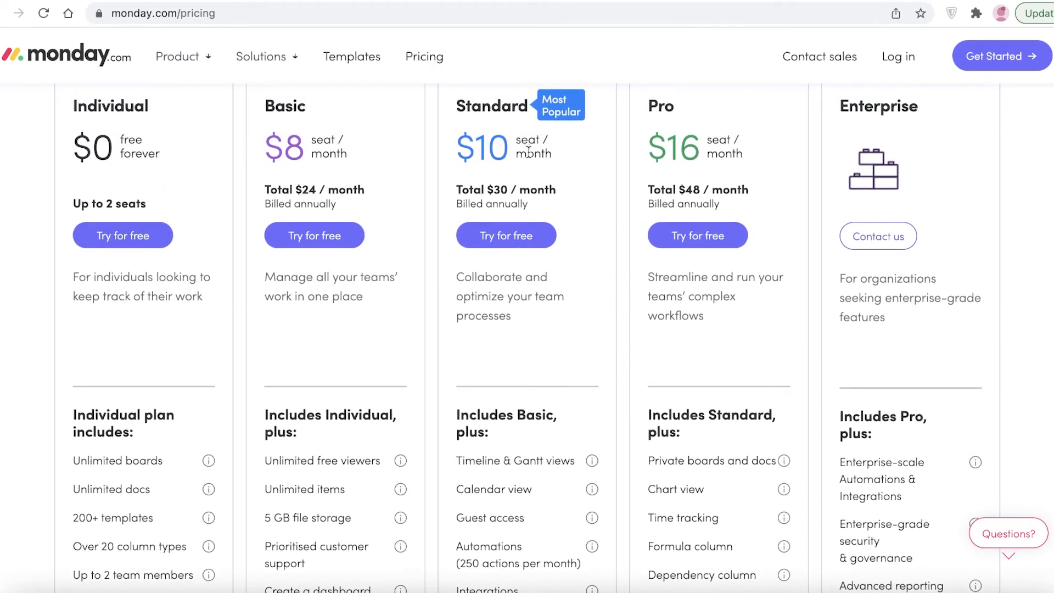
scroll(526, 165, down, 1)
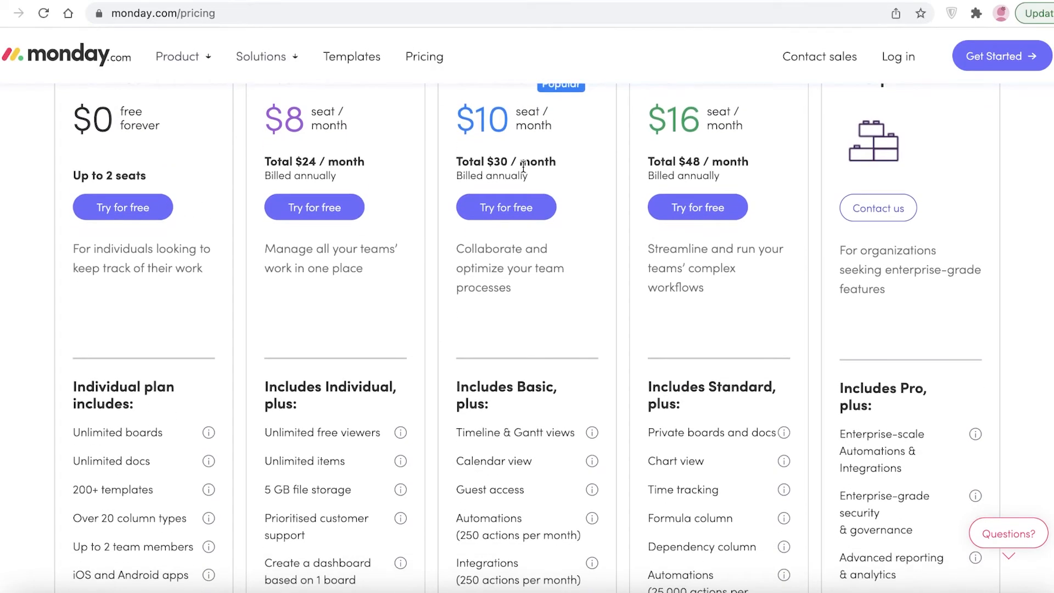
scroll(272, 194, up, 3)
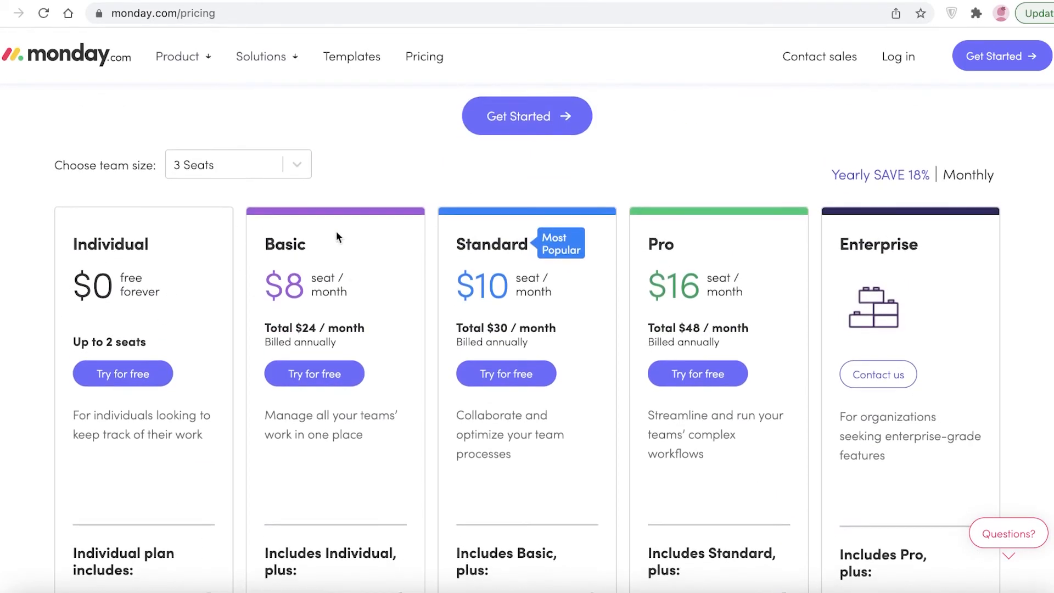
scroll(293, 254, down, 5)
scroll(282, 310, down, 1)
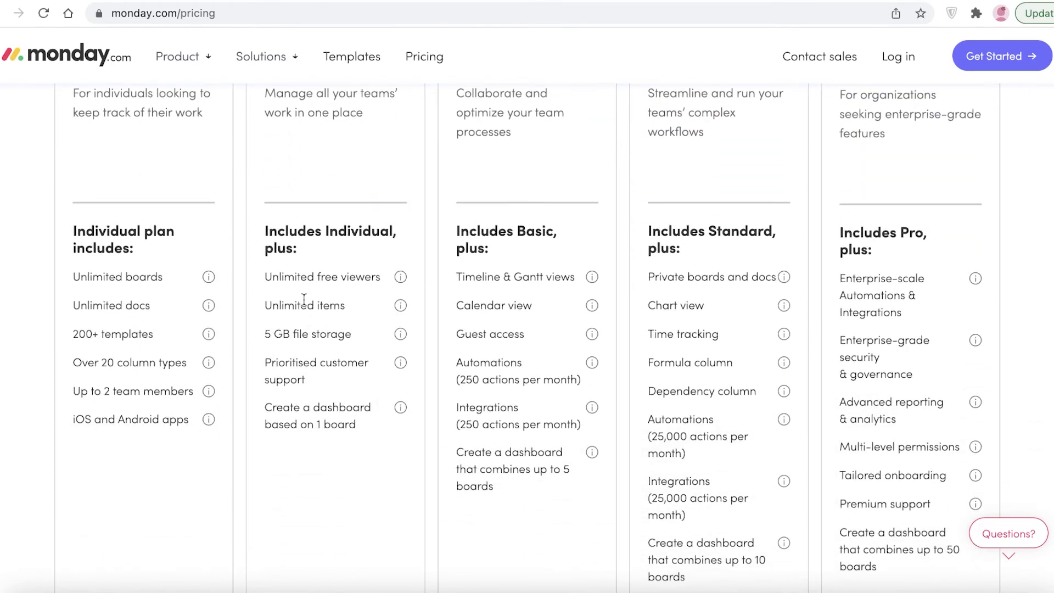
scroll(304, 299, up, 7)
scroll(412, 301, down, 6)
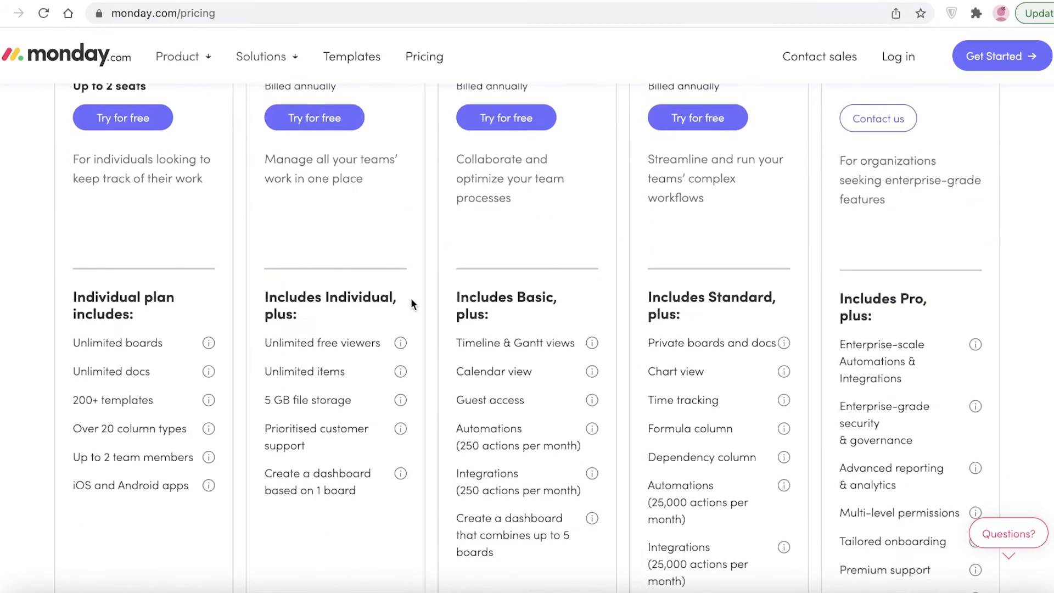
scroll(411, 302, up, 4)
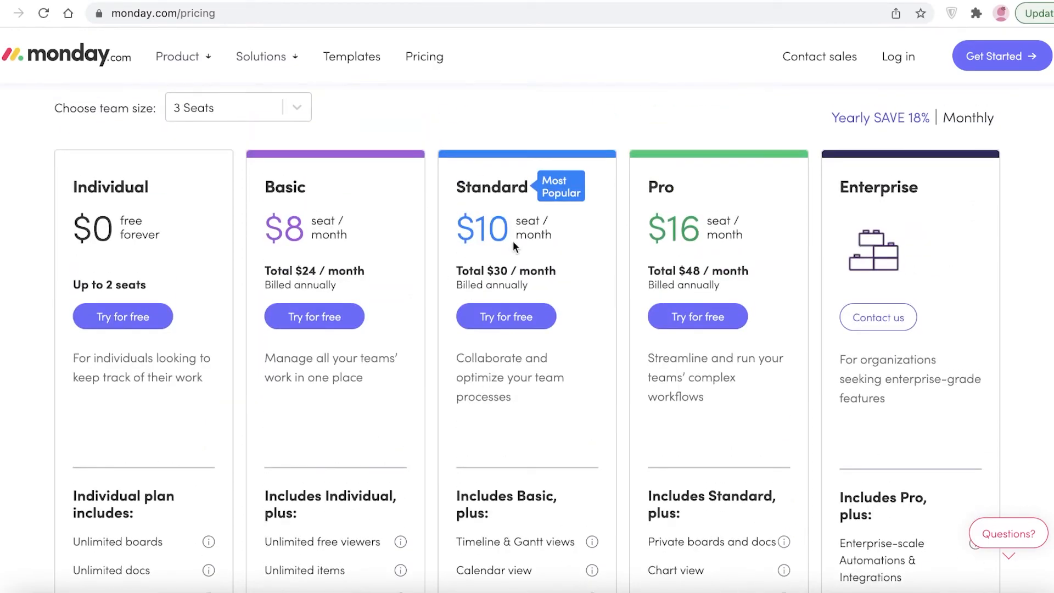
scroll(515, 246, down, 7)
scroll(515, 241, up, 1)
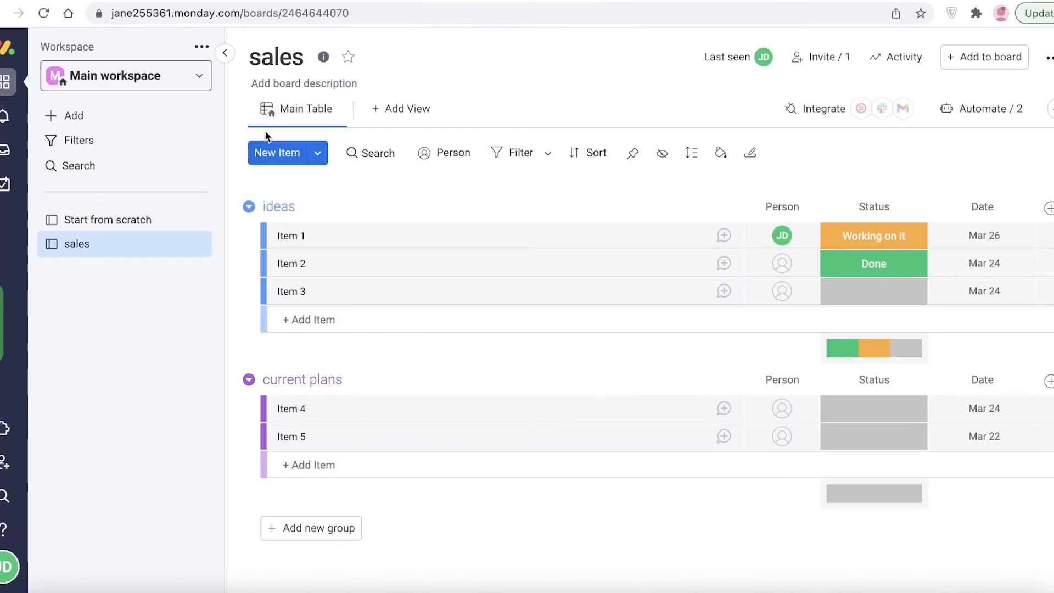
Open the list of active automations on the sales board.
click(966, 112)
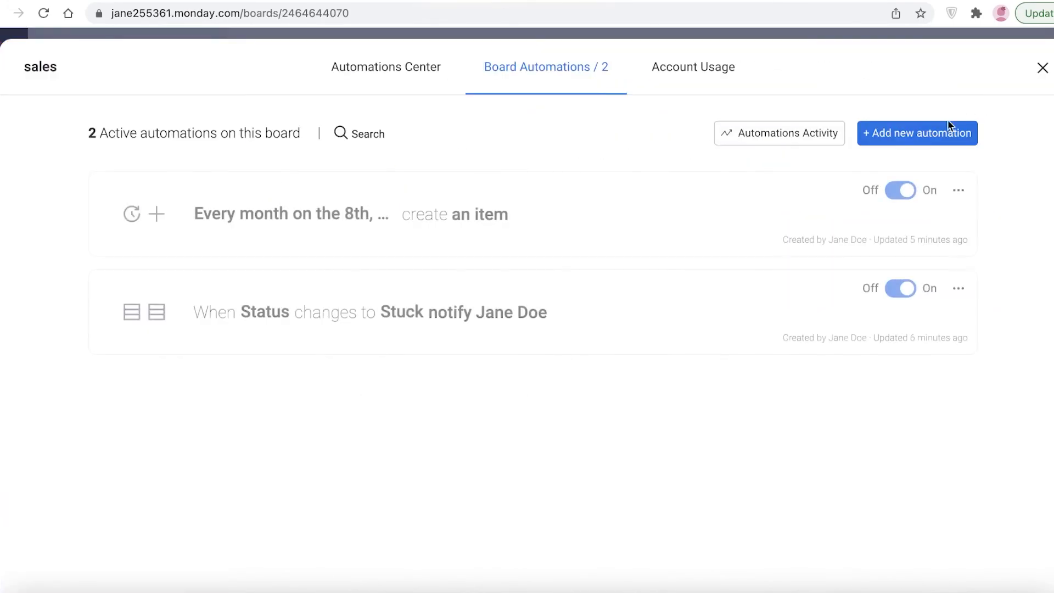